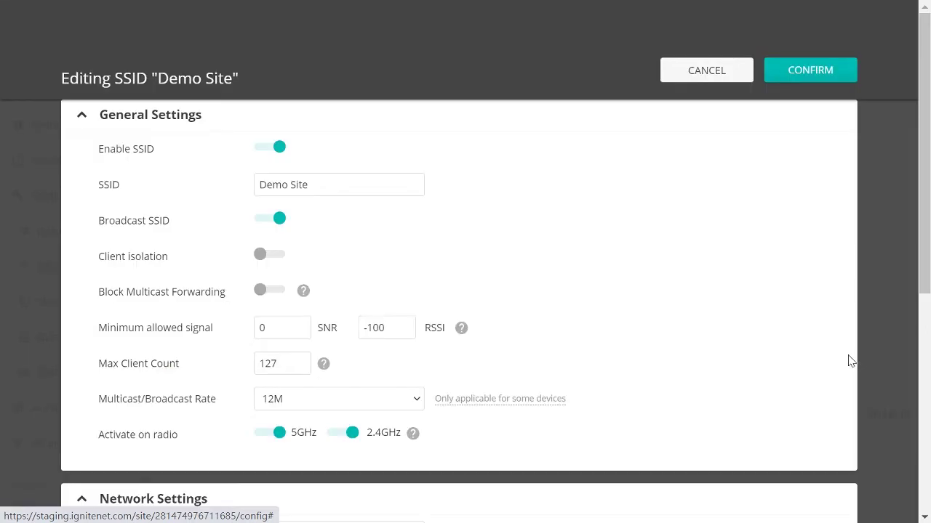
- Try the Bridge to Internet network behavior for the Demo Site SSID, then cancel the edit
scroll(778, 347, down, 5)
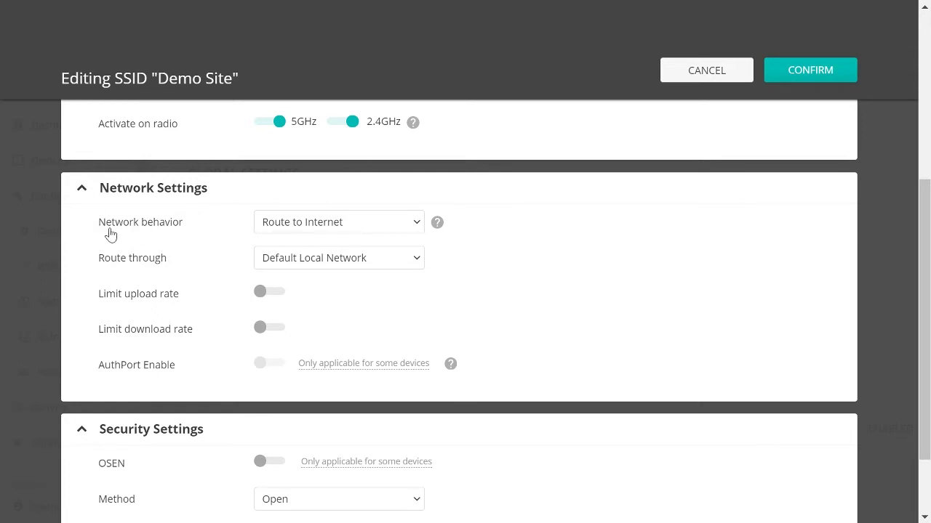
click(418, 226)
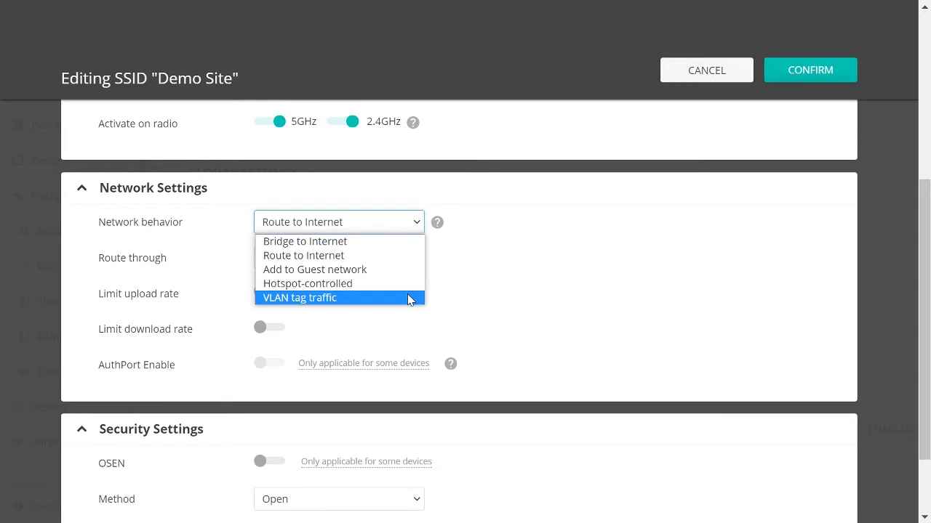
click(436, 231)
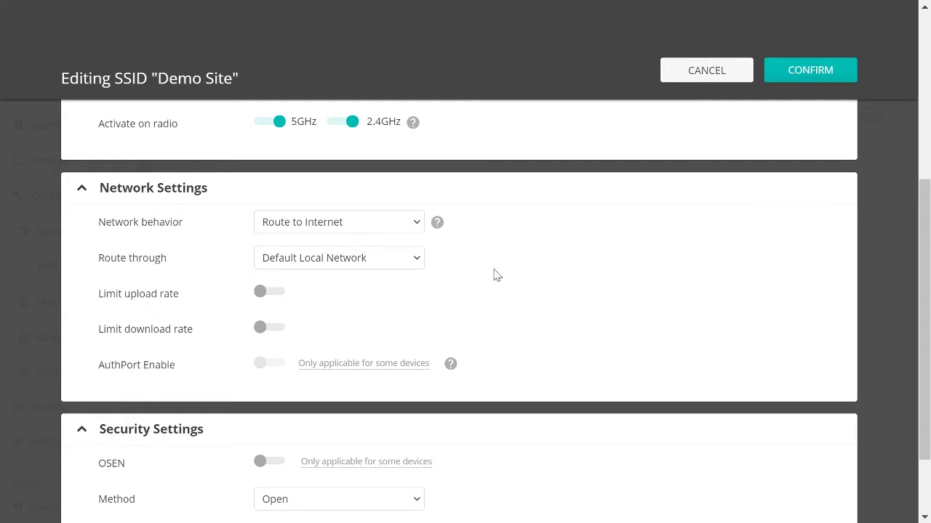
click(413, 225)
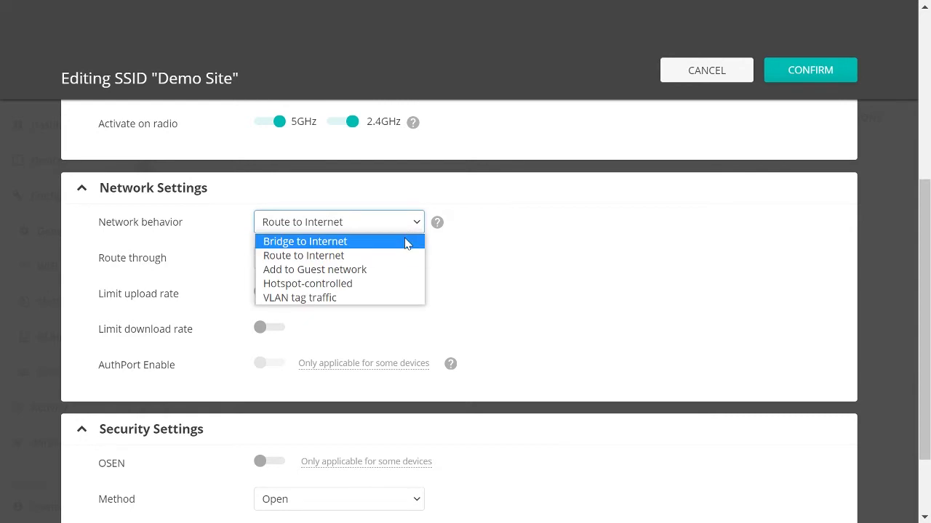
click(407, 242)
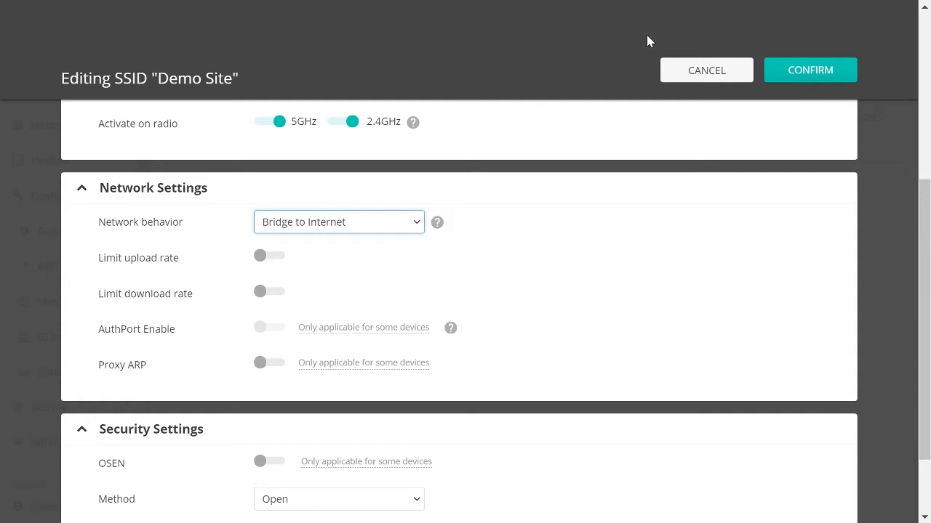
click(697, 72)
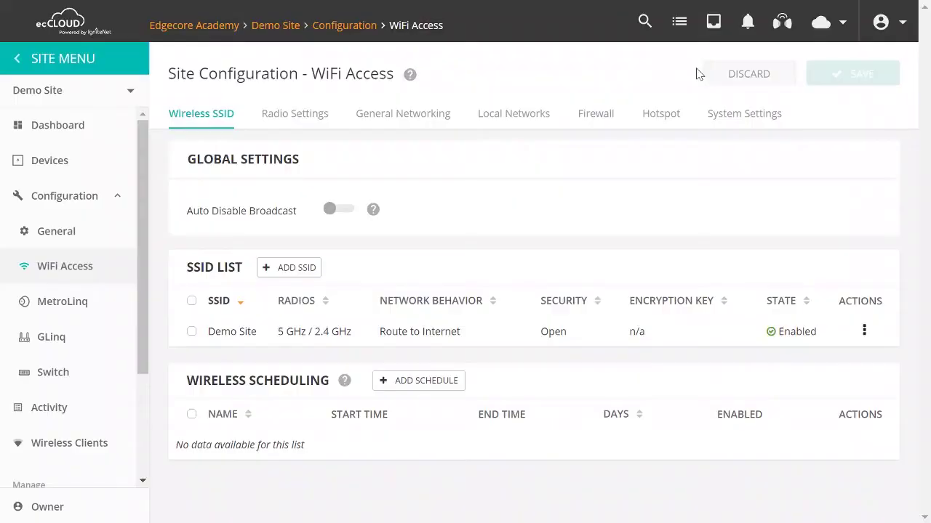
- Examine the site's general networking settings for the internet source, IP address mode and management VLAN
click(386, 120)
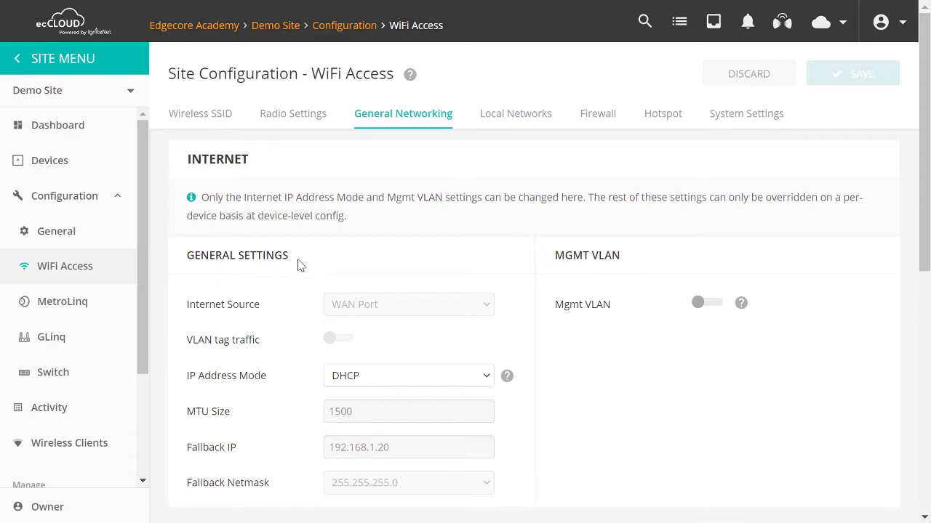
scroll(298, 266, down, 1)
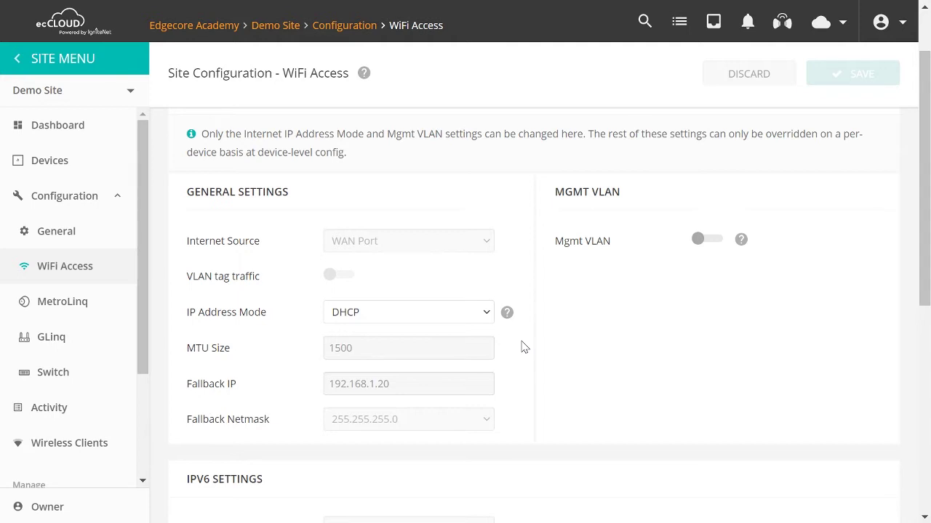
scroll(523, 348, up, 2)
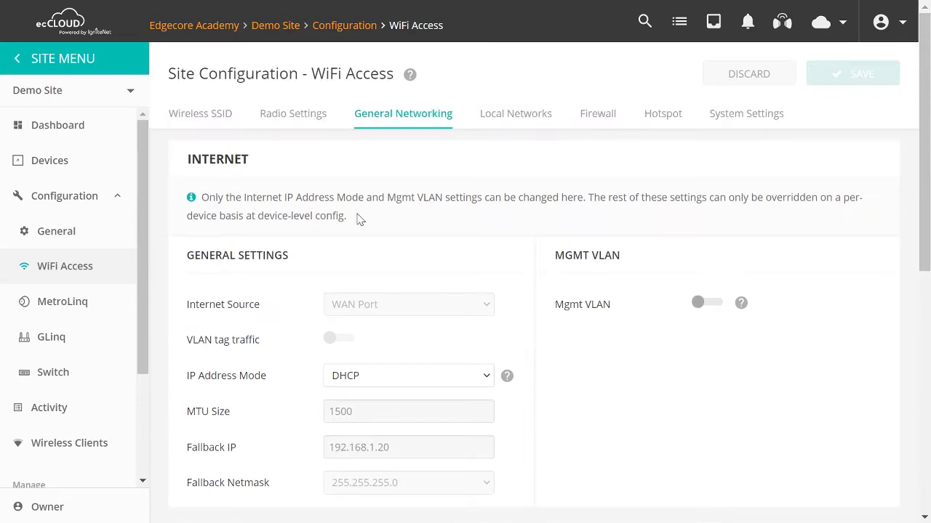
- Reopen the Demo Site SSID for editing, choose Route to Internet as its network behavior, and cancel the edit
click(227, 119)
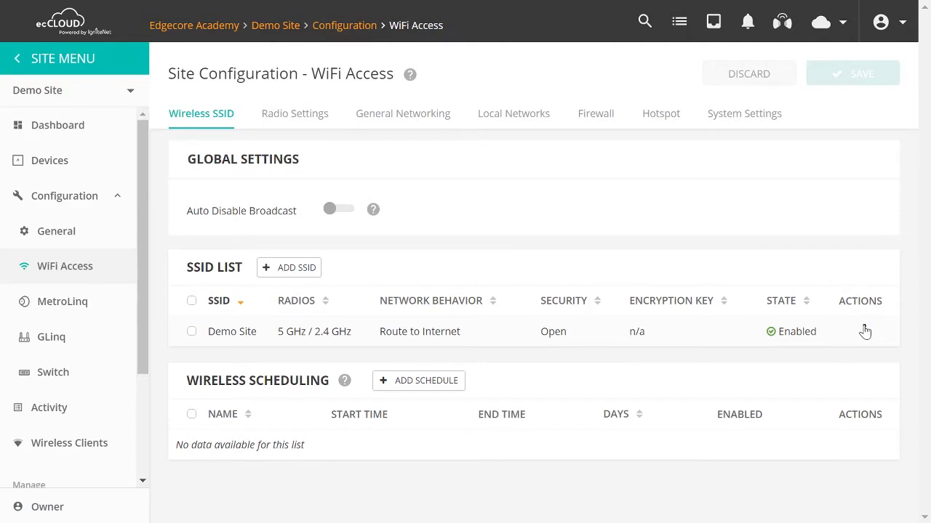
click(865, 331)
click(795, 357)
scroll(619, 357, down, 2)
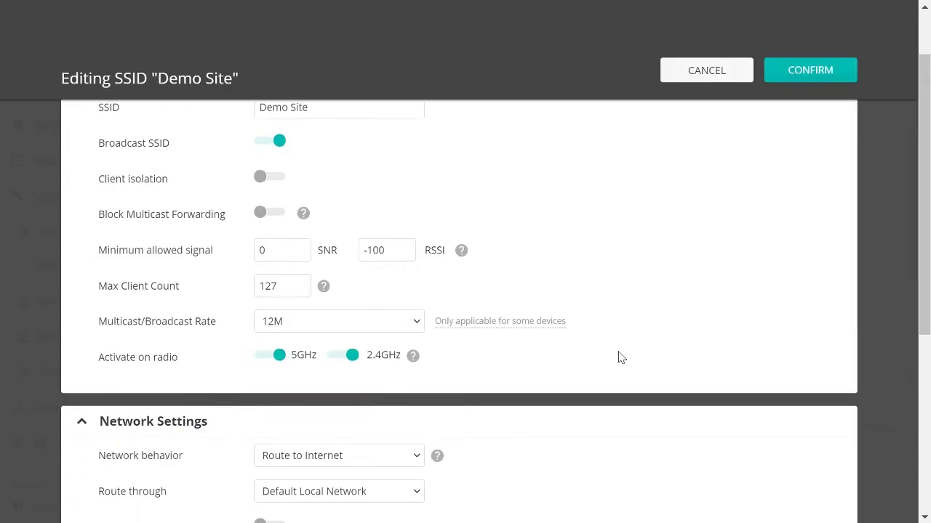
scroll(620, 357, down, 2)
click(387, 304)
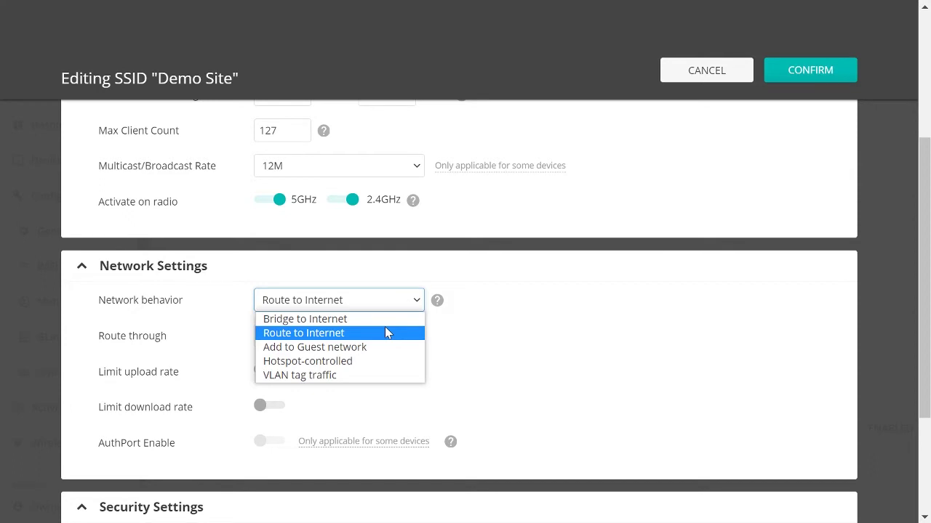
click(387, 334)
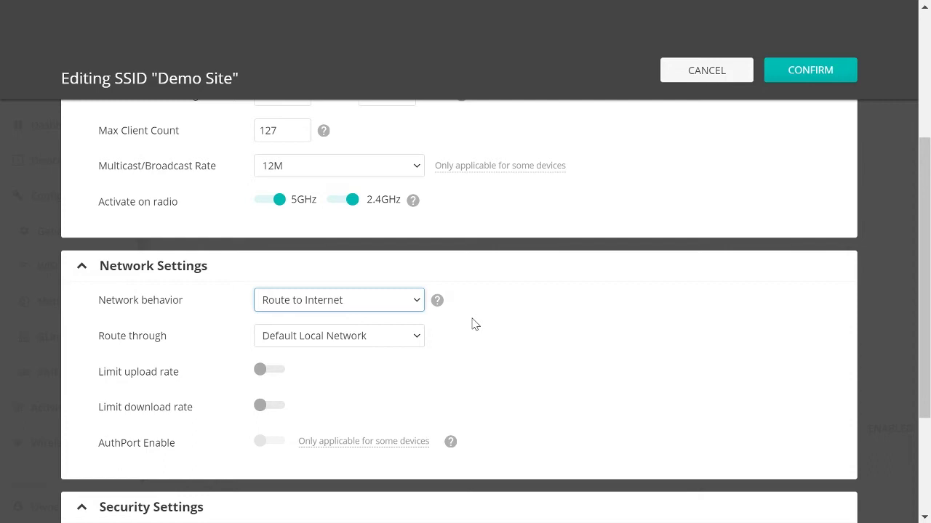
click(719, 68)
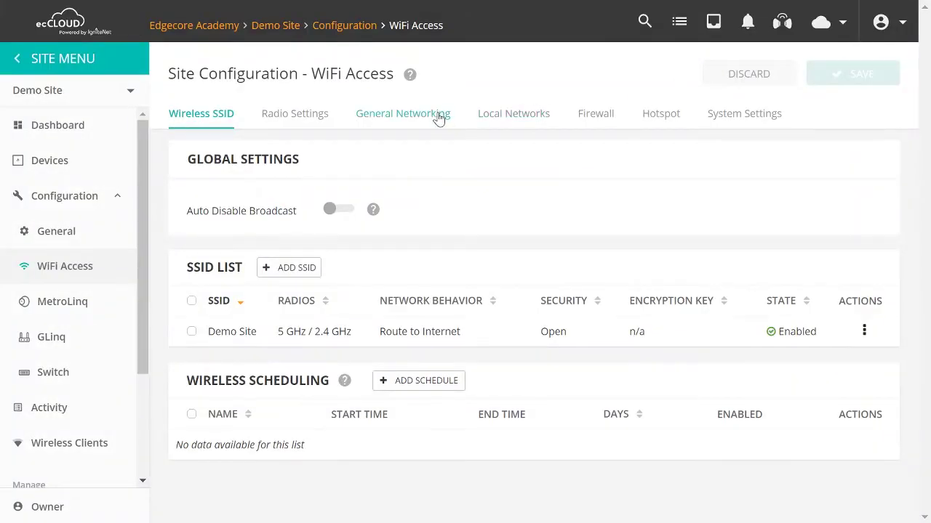
- Add a custom LAN named "custom" to the site's local networks and review its settings
click(493, 116)
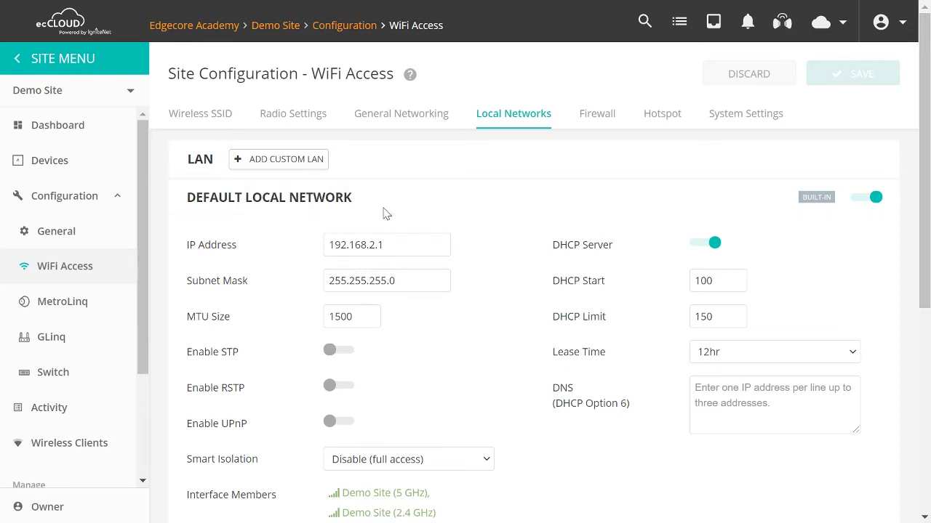
click(308, 167)
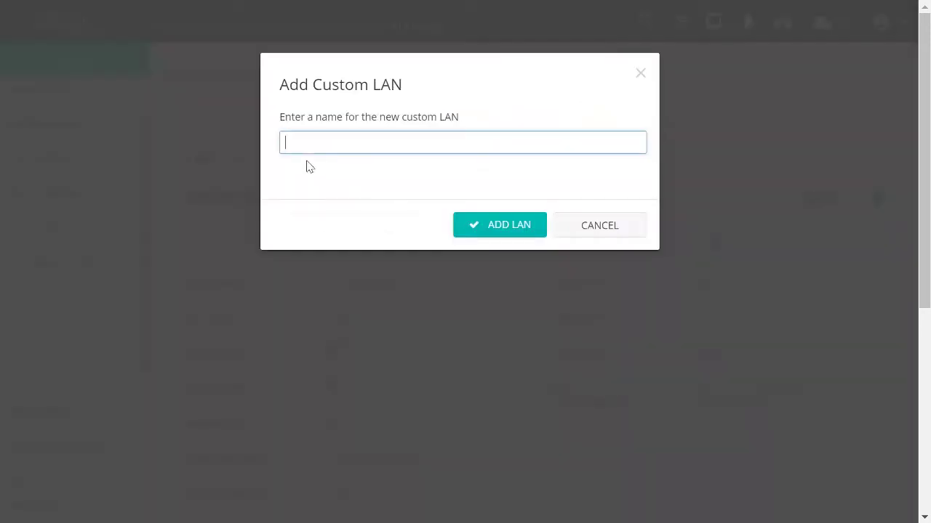
text(custom)
click(477, 225)
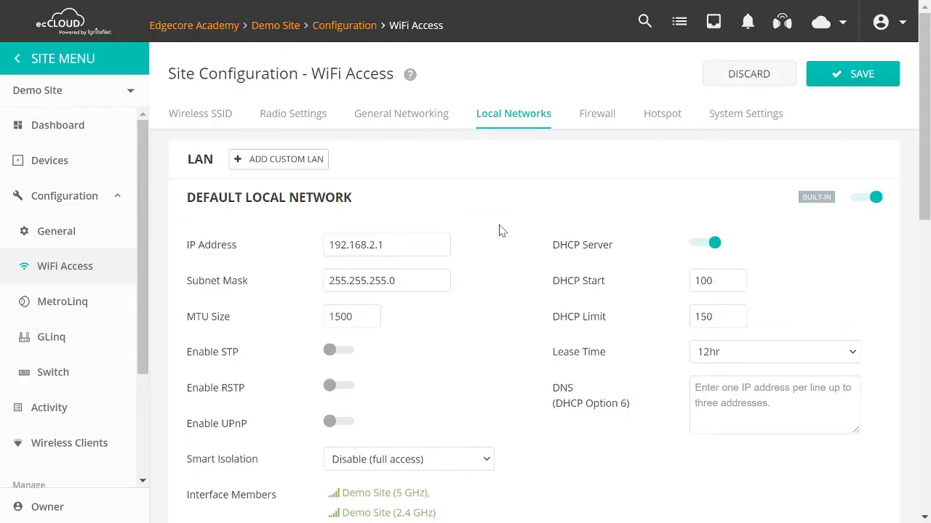
scroll(500, 366, down, 3)
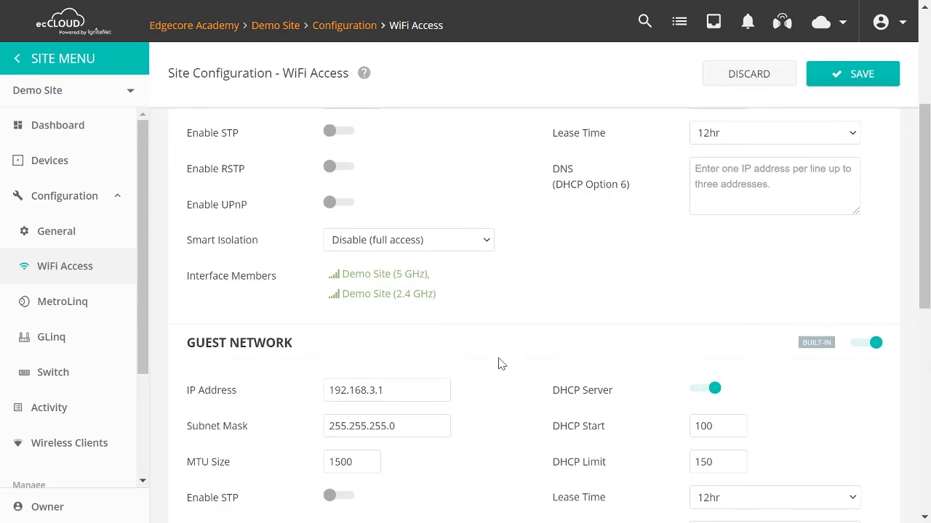
scroll(500, 365, down, 7)
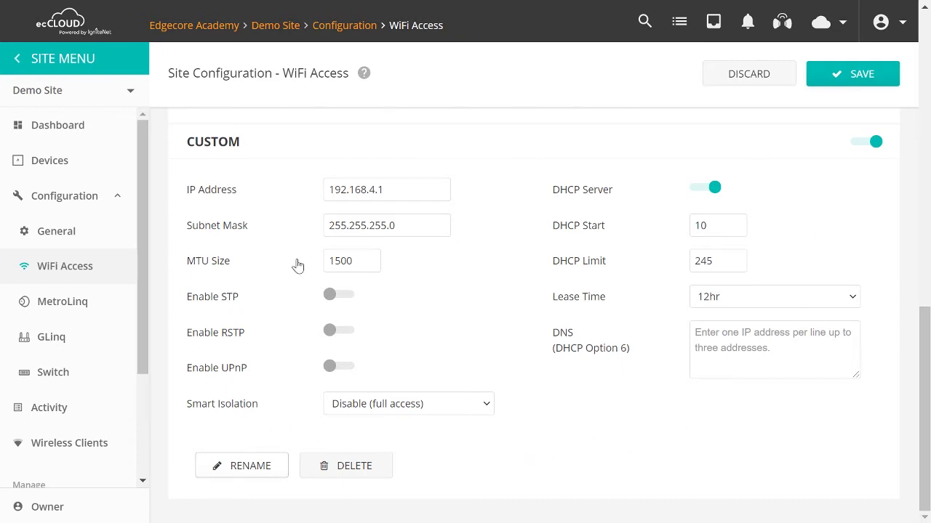
- Edit the Demo Site SSID so that it routes through the custom LAN
scroll(339, 113, up, 10)
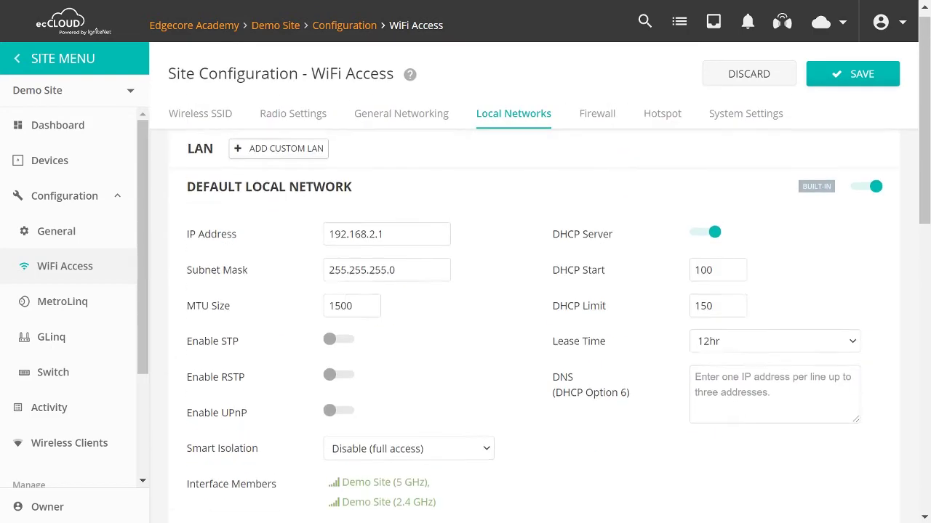
click(206, 116)
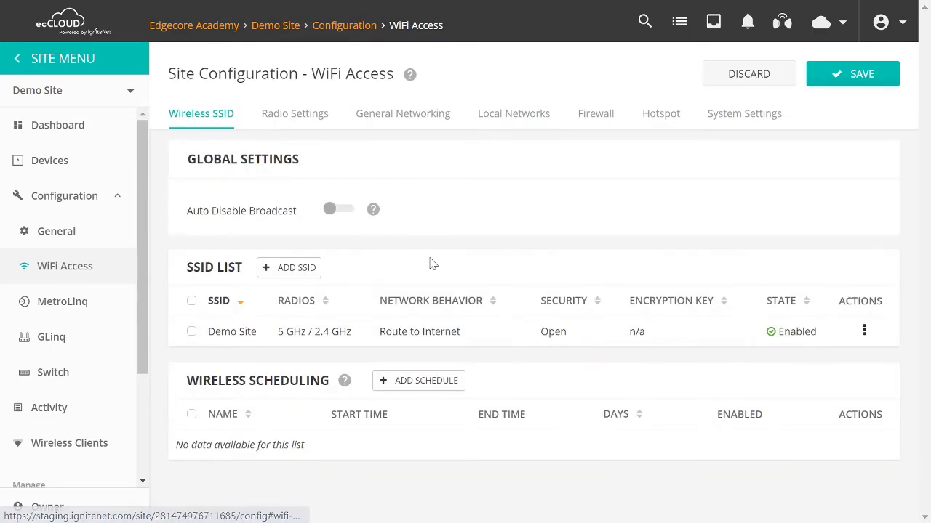
click(865, 331)
click(825, 358)
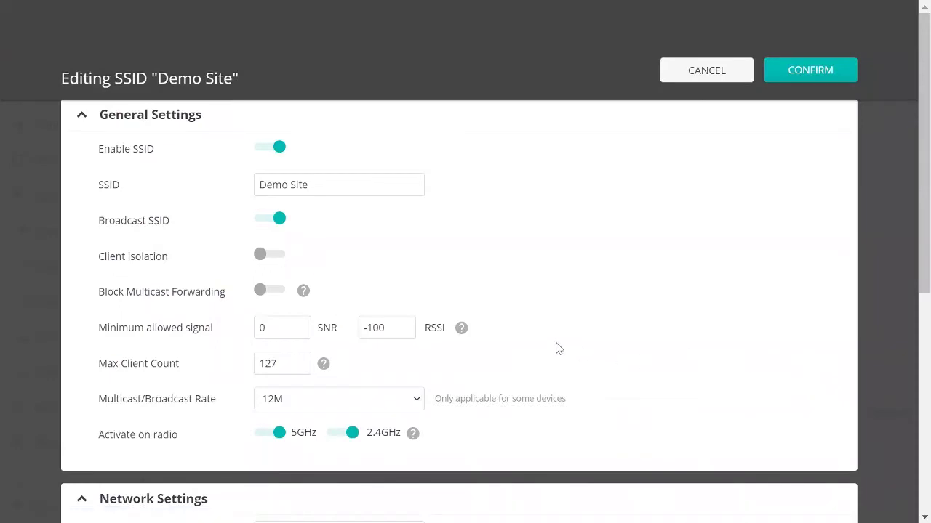
scroll(557, 347, down, 3)
click(393, 338)
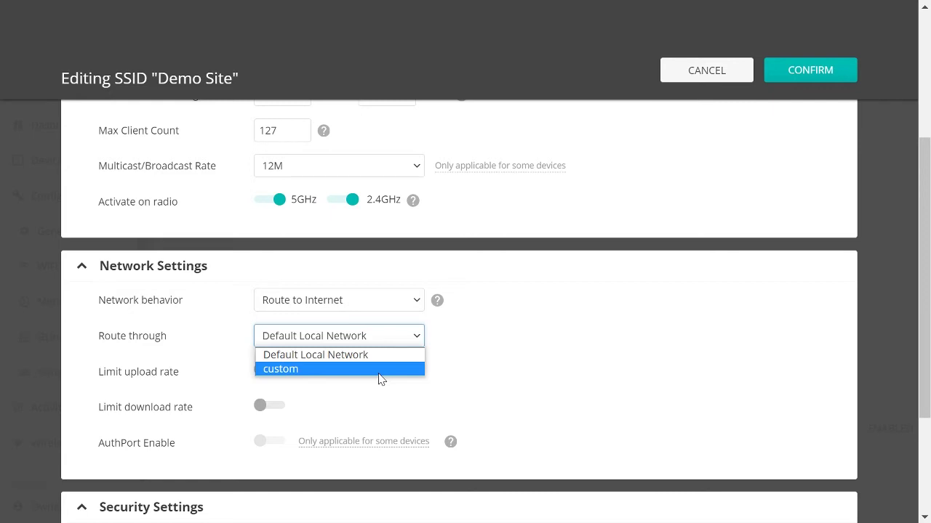
click(381, 372)
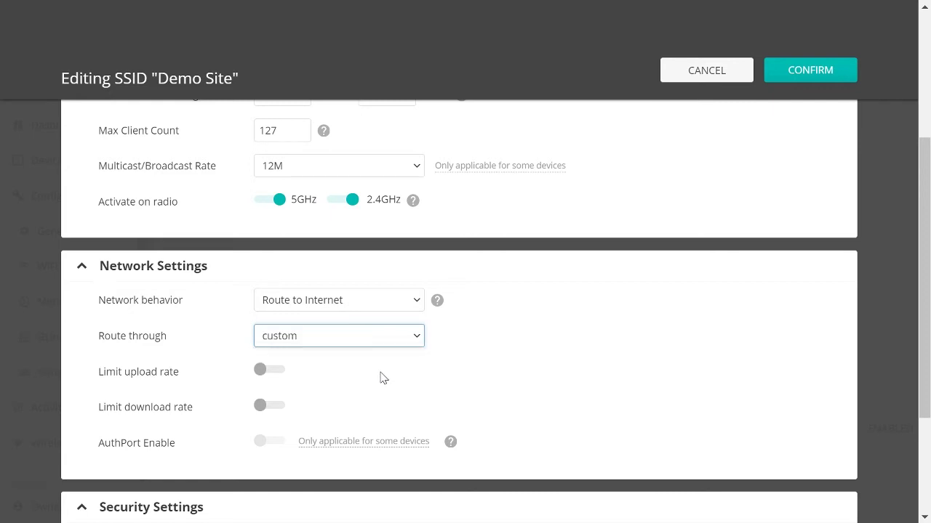
- Try the Add to Guest network behavior for the Demo Site SSID, then cancel the edit
click(390, 308)
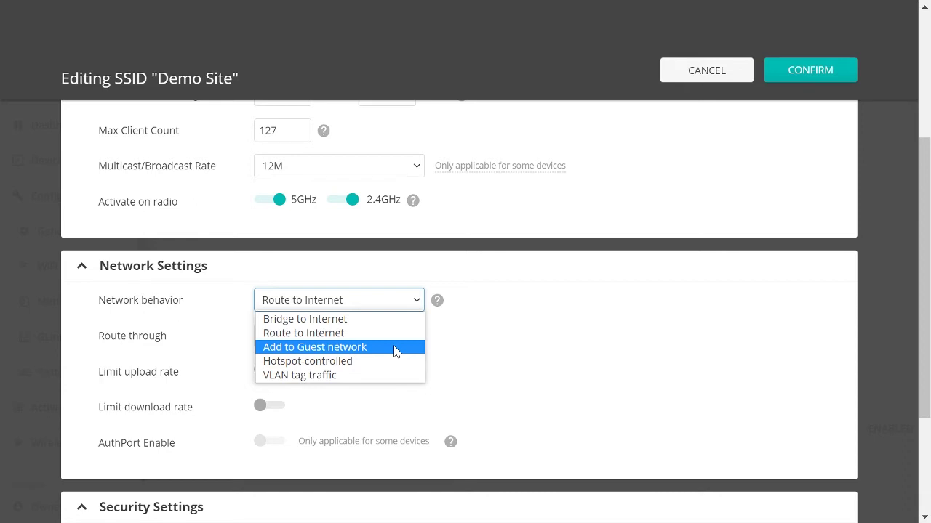
click(394, 348)
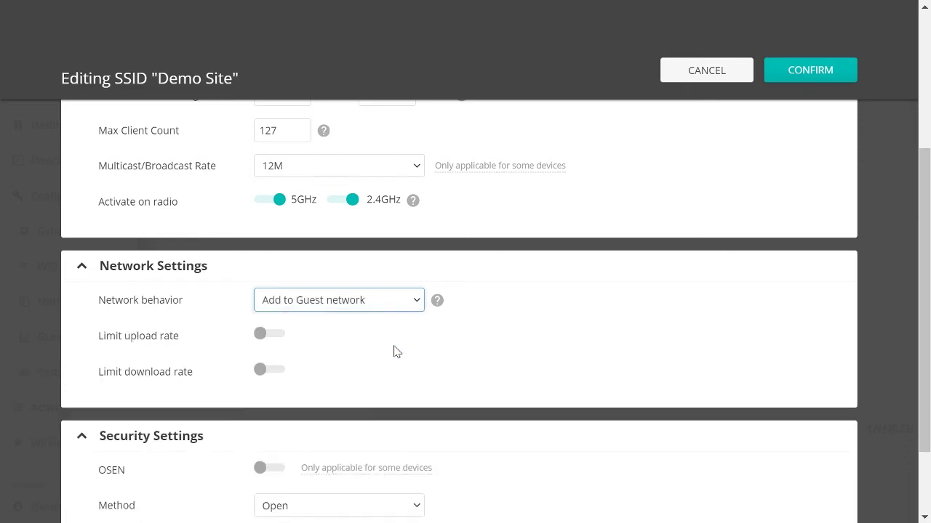
click(672, 67)
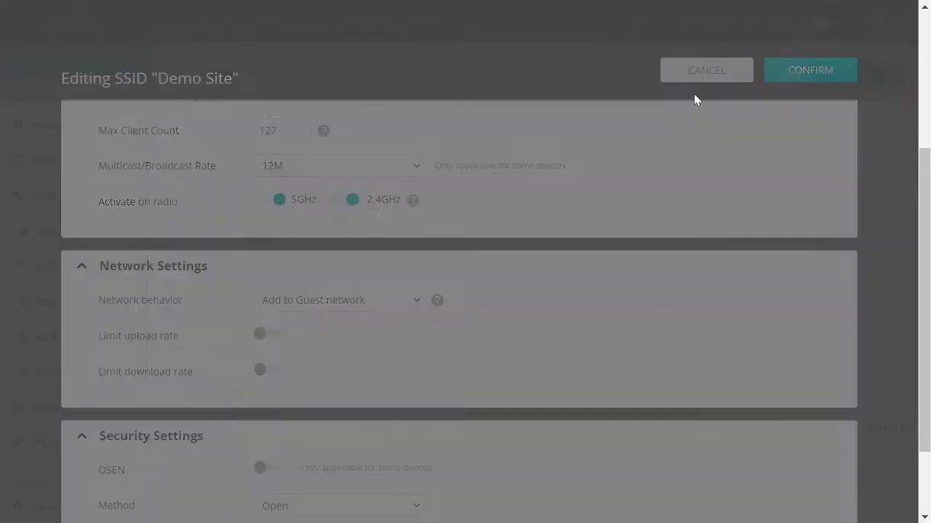
- Compare the Default Local Network and Guest Network settings, including their IP addressing, DHCP, Smart Isolation and interface members
click(509, 118)
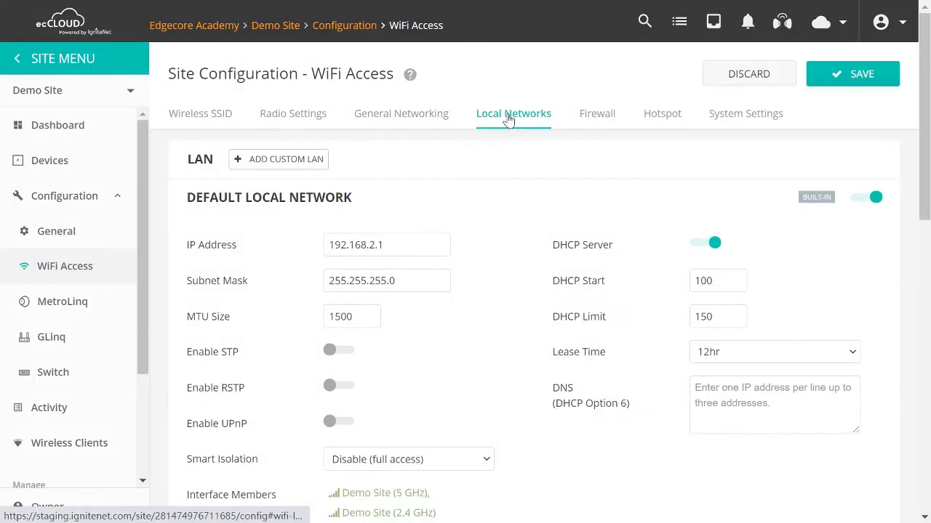
scroll(530, 258, down, 4)
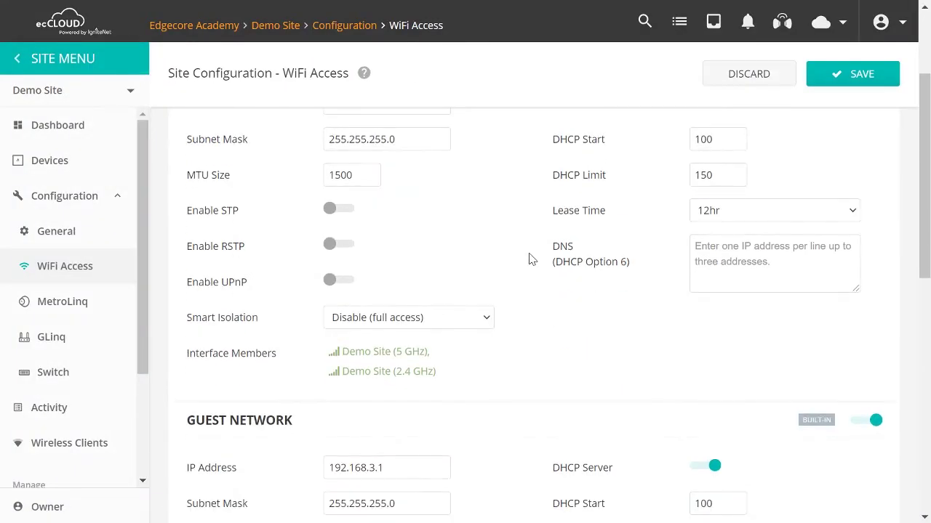
scroll(530, 258, down, 2)
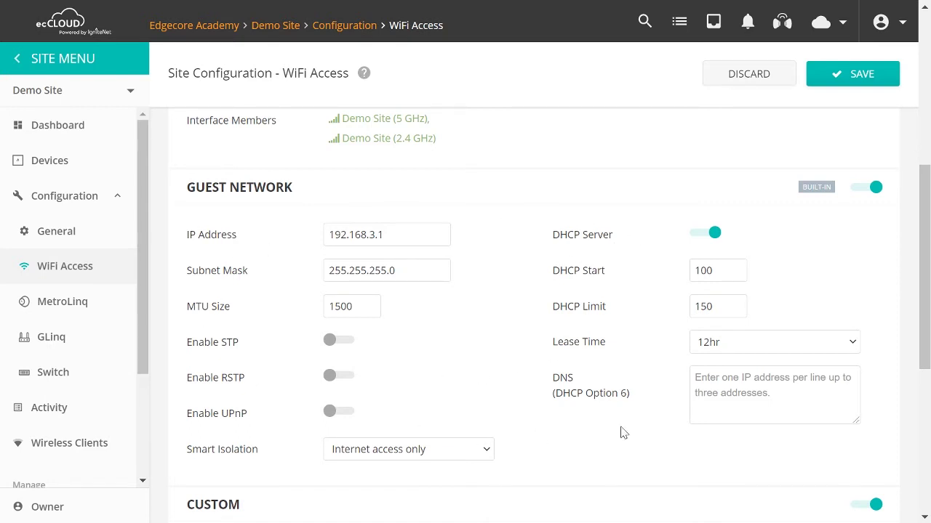
scroll(456, 324, up, 2)
scroll(457, 324, up, 2)
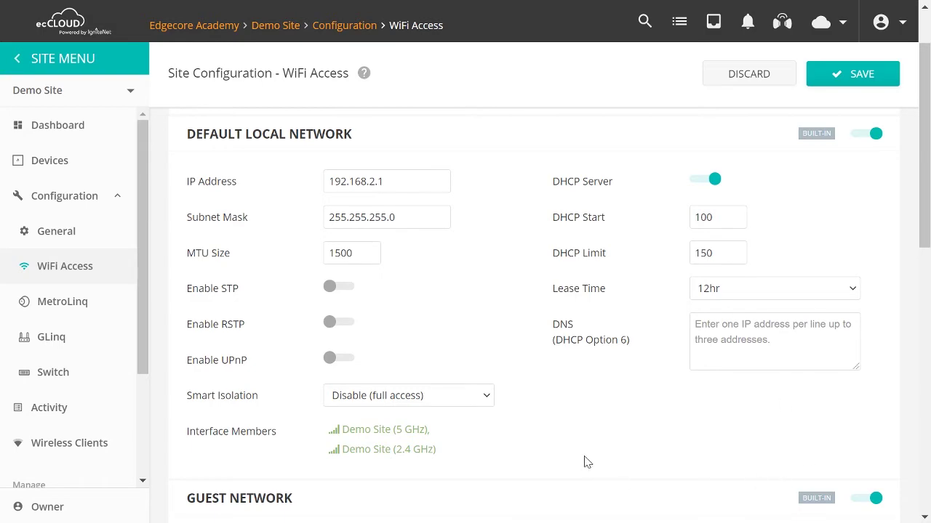
scroll(587, 463, down, 2)
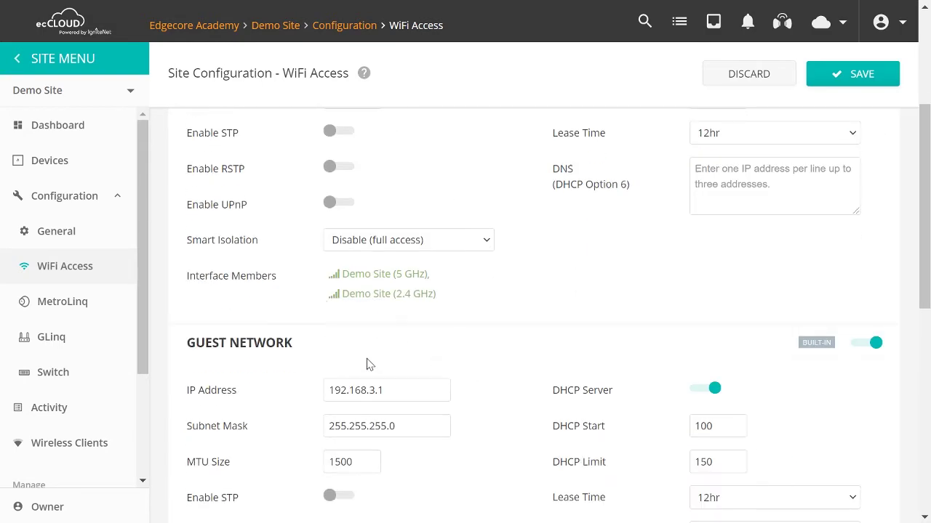
scroll(371, 364, up, 2)
scroll(451, 327, down, 1)
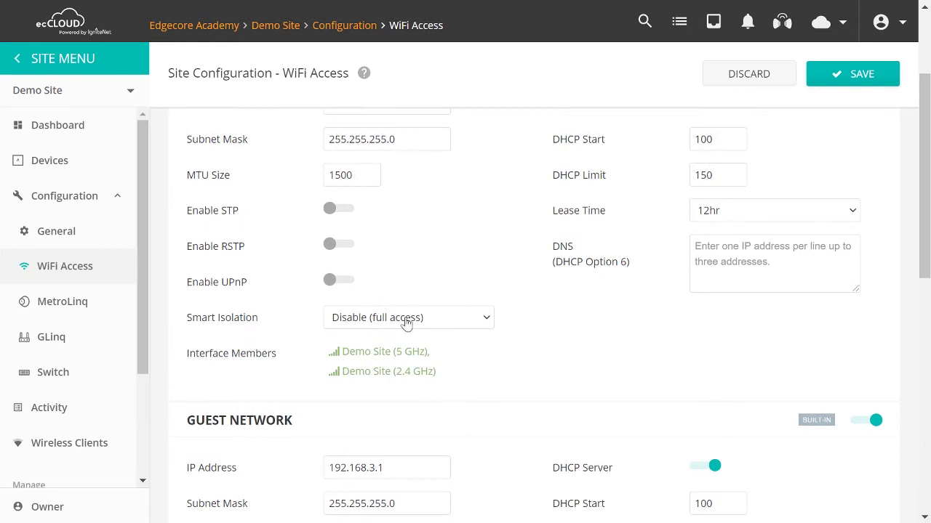
scroll(521, 376, down, 3)
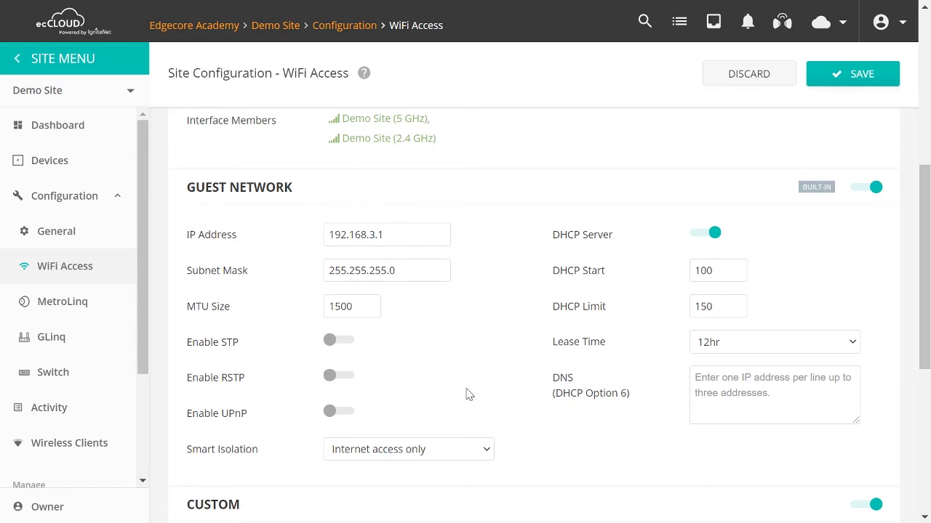
scroll(407, 264, up, 5)
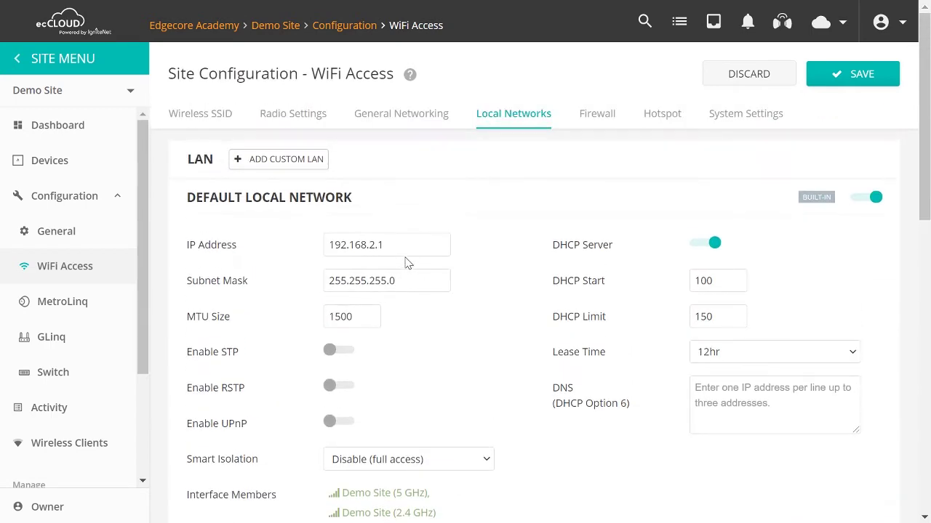
- Edit the Demo Site SSID and set its network behavior to Hotspot-controlled
click(203, 115)
click(863, 331)
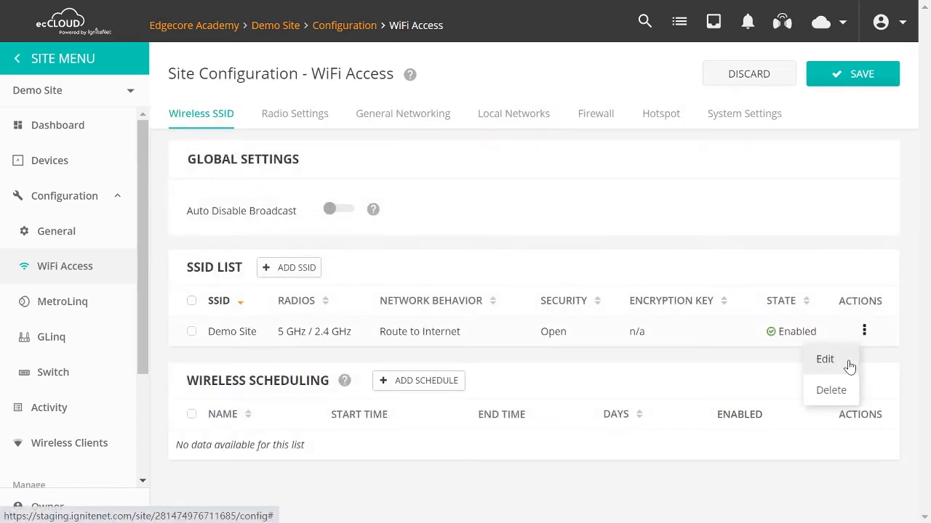
click(848, 368)
scroll(316, 367, down, 3)
scroll(313, 373, down, 1)
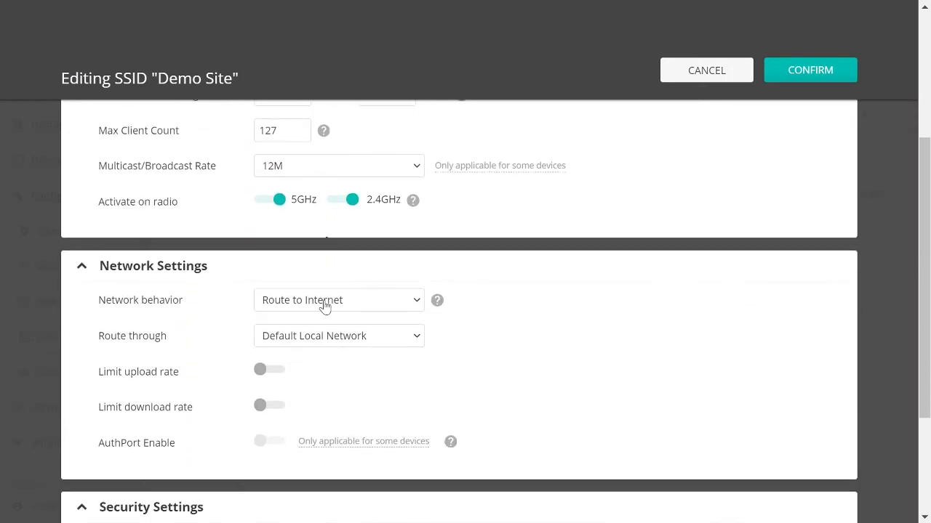
click(320, 304)
click(401, 360)
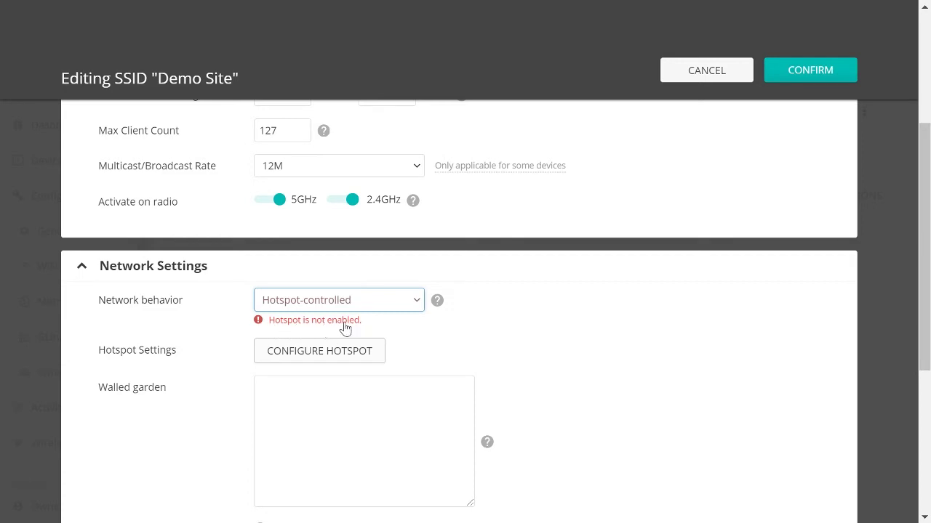
- Open the hotspot configuration from the Demo Site SSID and enable the hotspot
click(359, 356)
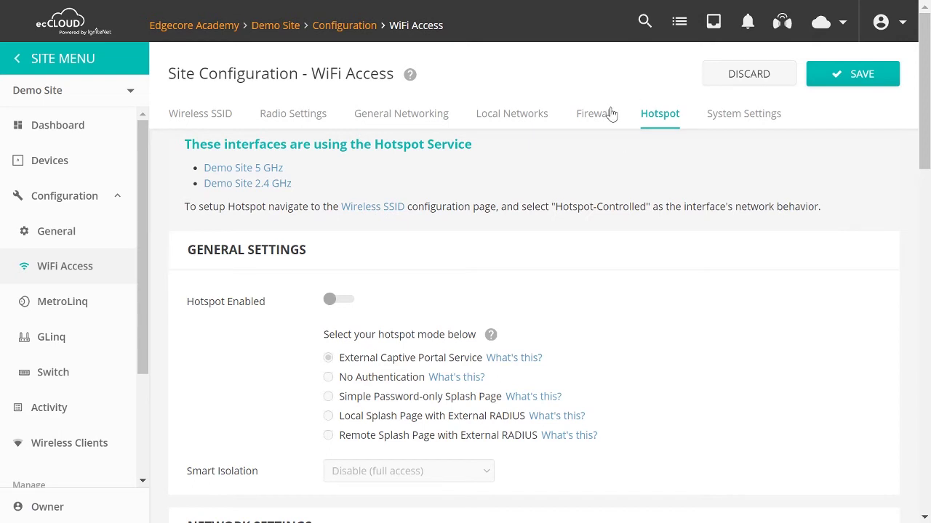
scroll(535, 280, down, 2)
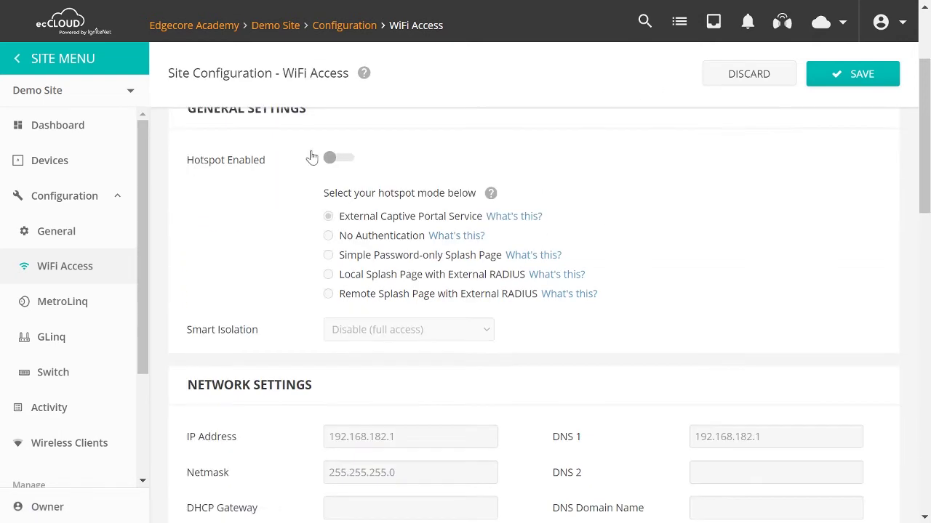
click(343, 158)
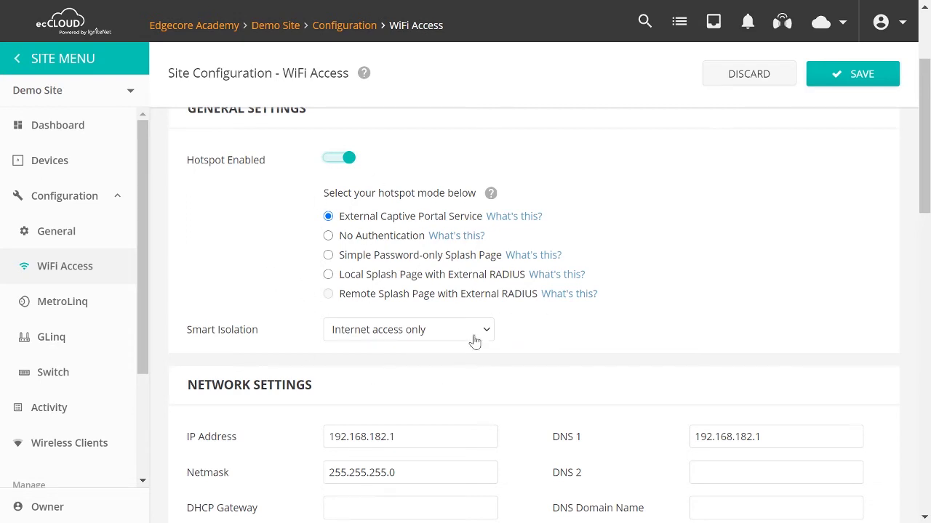
- Show the explanations of all five hotspot modes, from External Captive Portal Service to Remote Splash Page with External RADIUS
click(518, 220)
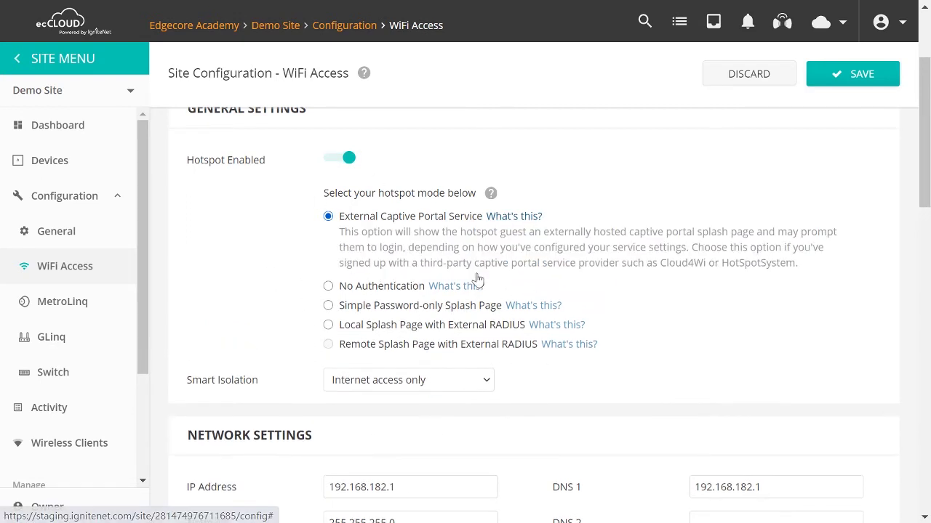
click(473, 288)
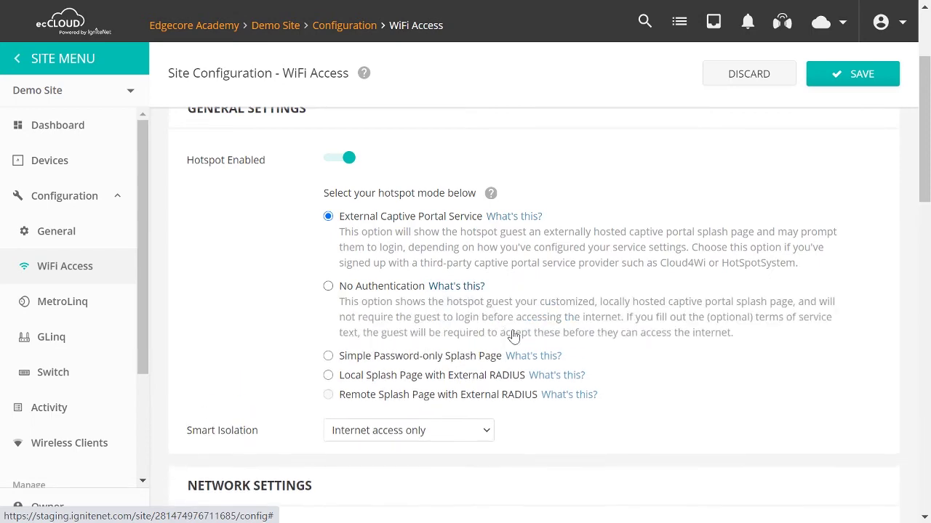
click(543, 358)
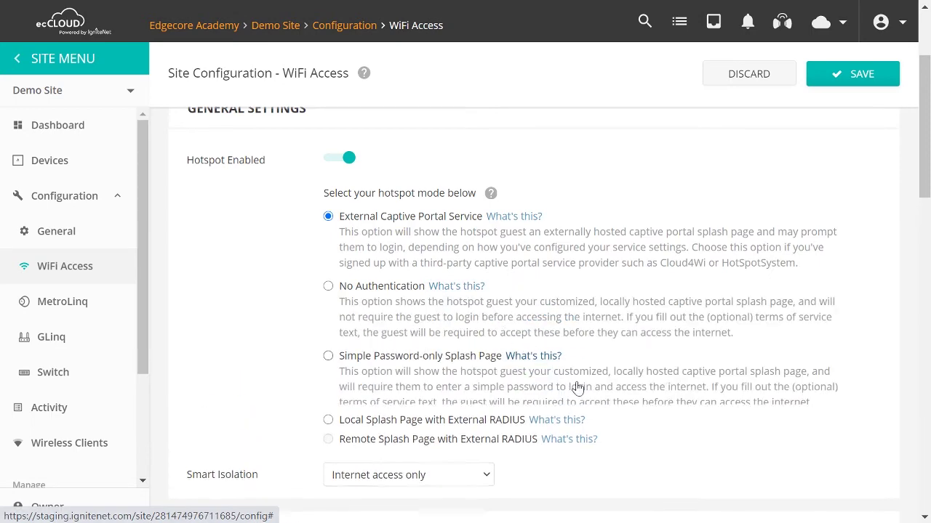
click(564, 425)
scroll(575, 451, down, 1)
click(573, 435)
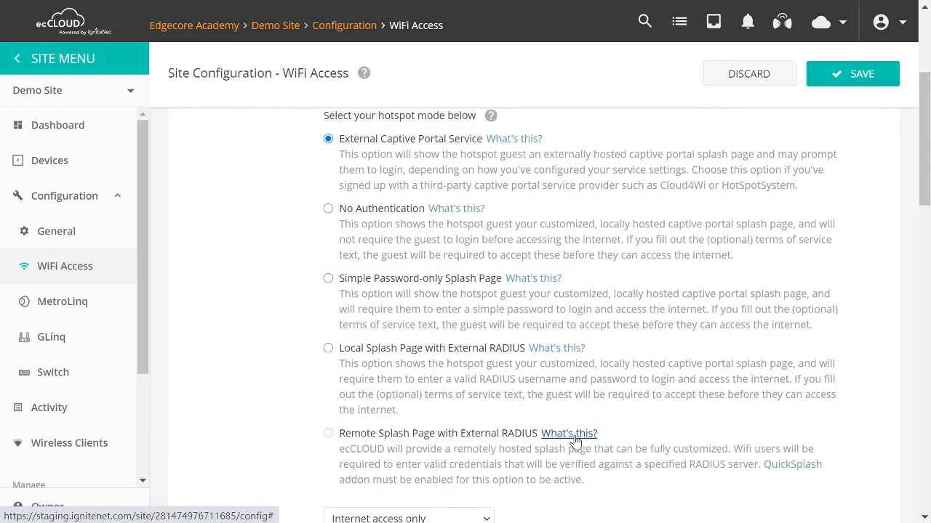
scroll(529, 392, up, 1)
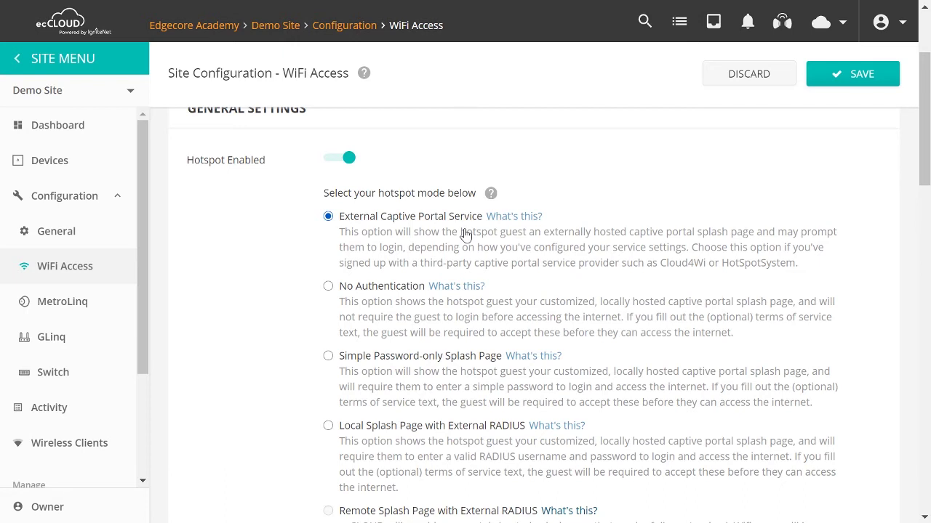
- Try the No Authentication and Simple Password-only Splash Page hotspot modes and review the latter's network, DHCP server and captive portal settings
click(328, 288)
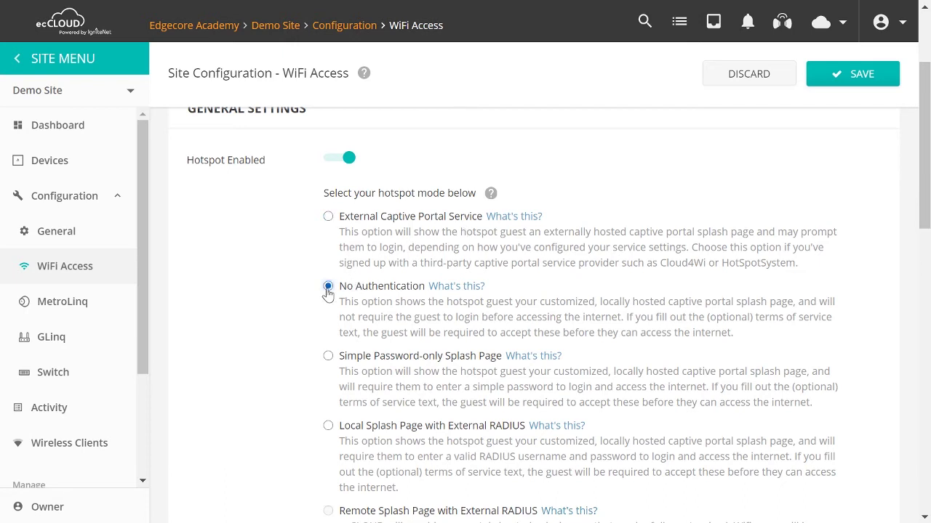
click(328, 357)
scroll(812, 473, down, 1)
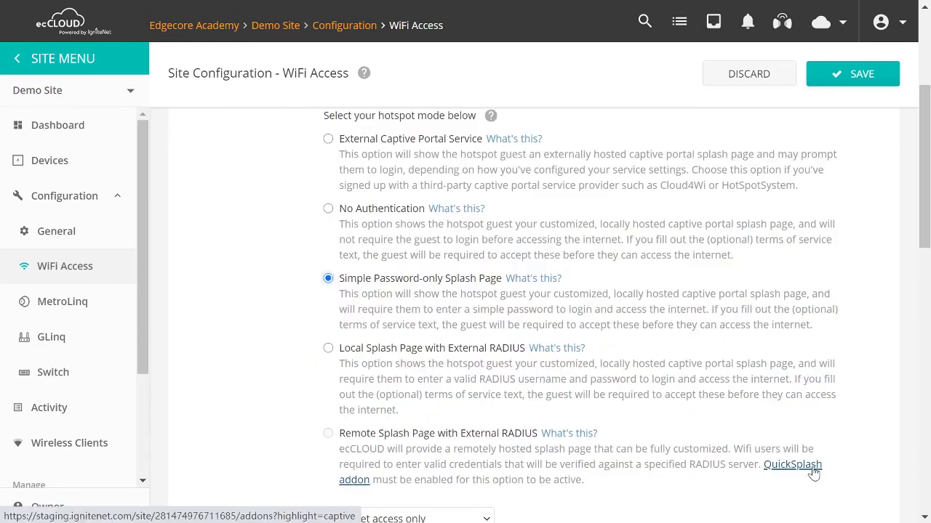
scroll(813, 472, down, 2)
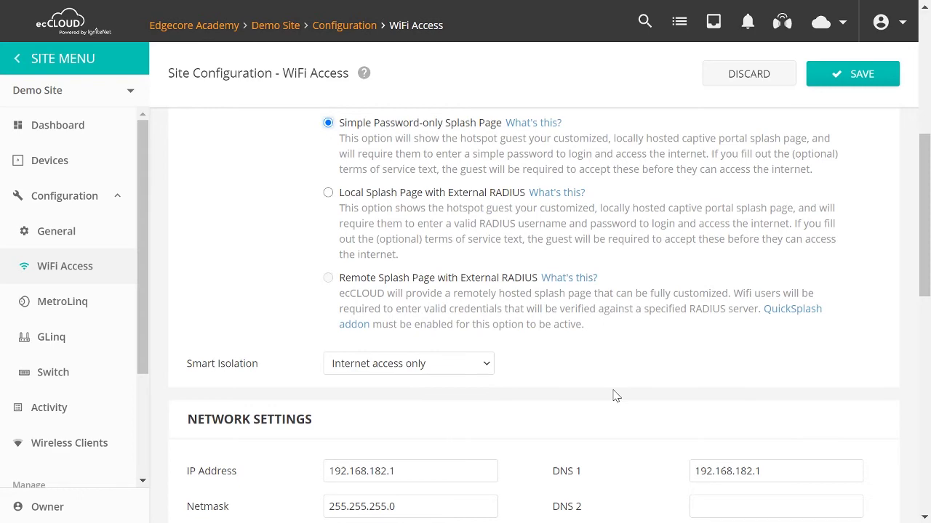
scroll(609, 395, down, 2)
scroll(534, 313, down, 1)
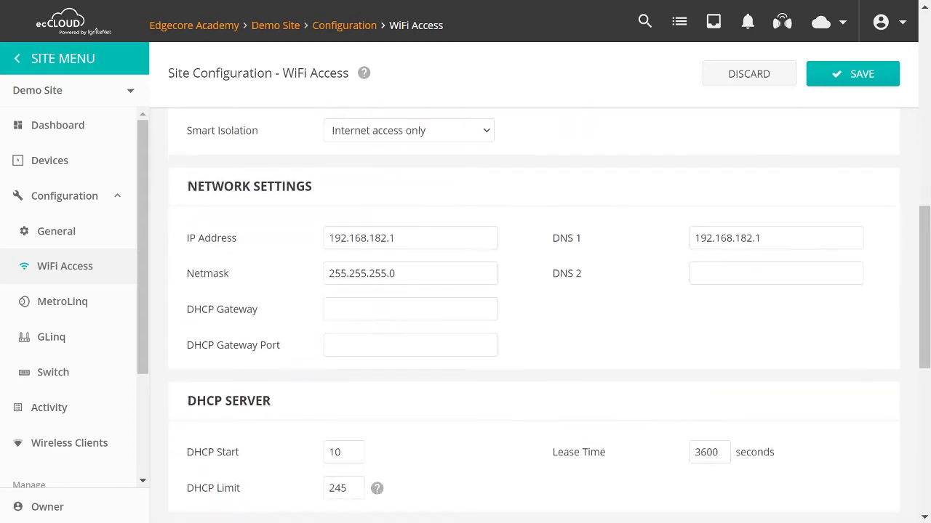
scroll(275, 364, down, 1)
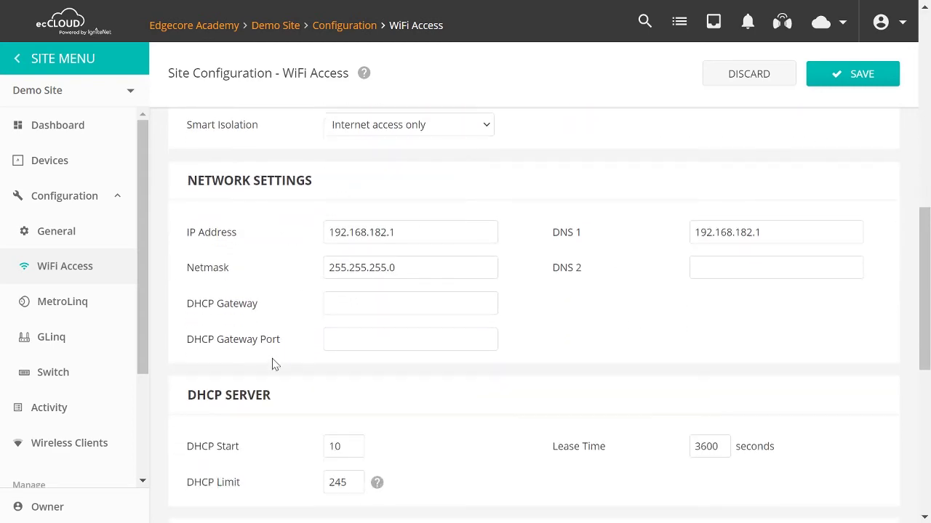
scroll(274, 364, down, 2)
scroll(308, 400, down, 3)
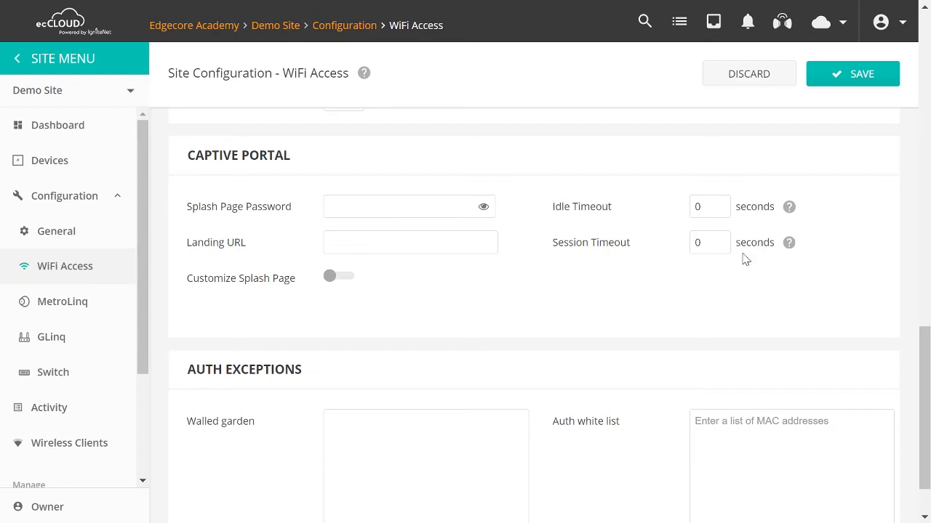
scroll(792, 254, up, 10)
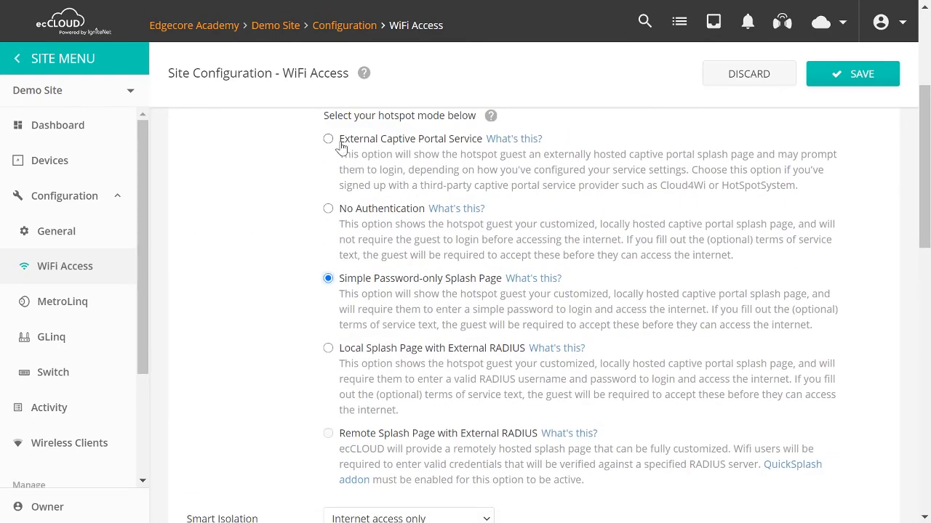
- Try the External Captive Portal Service hotspot mode with RADIUS authentication enabled and review its RADIUS server settings
click(329, 140)
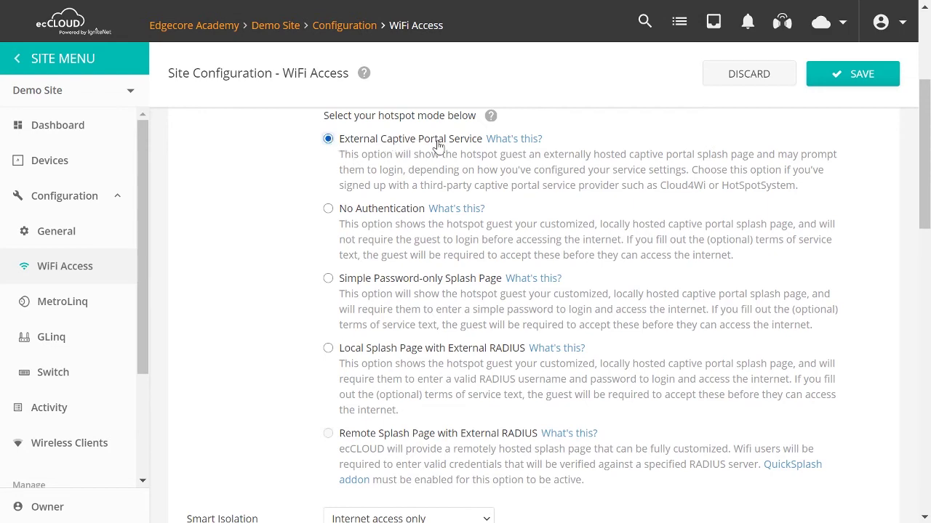
scroll(626, 270, down, 10)
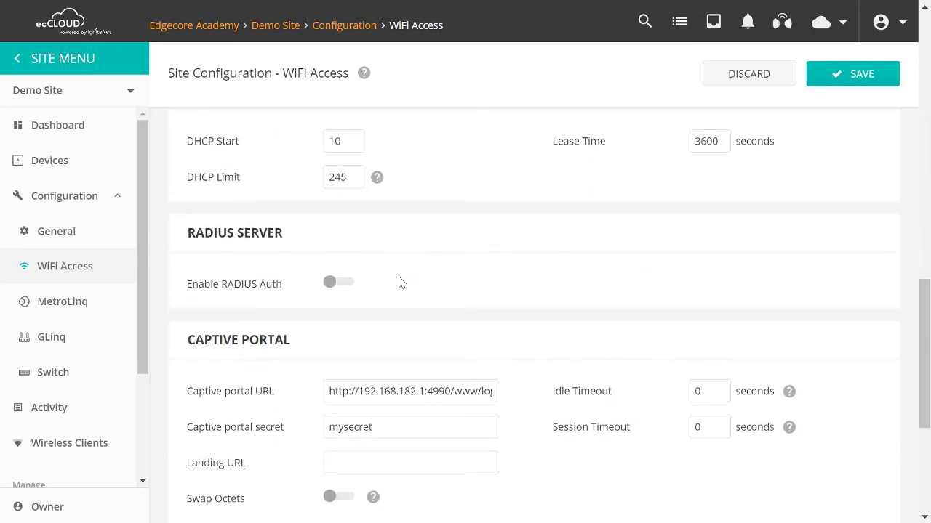
click(338, 284)
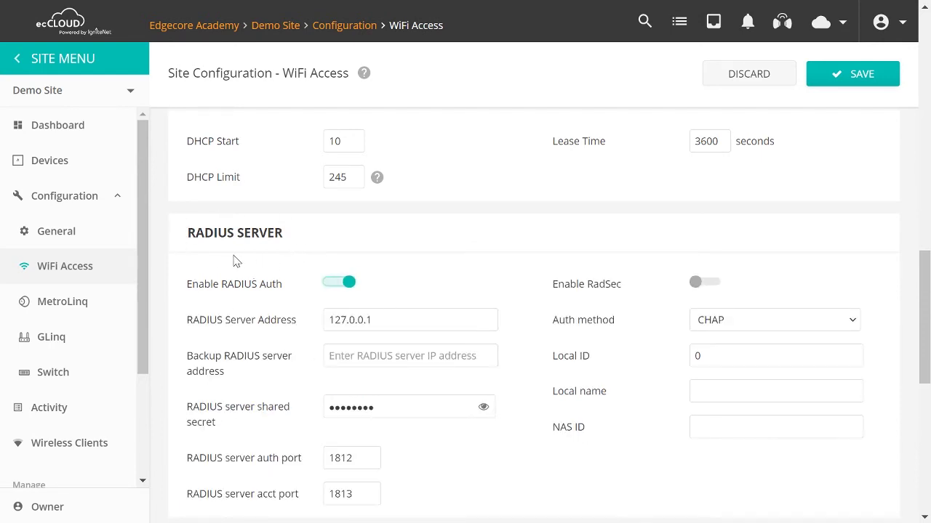
scroll(363, 241, up, 10)
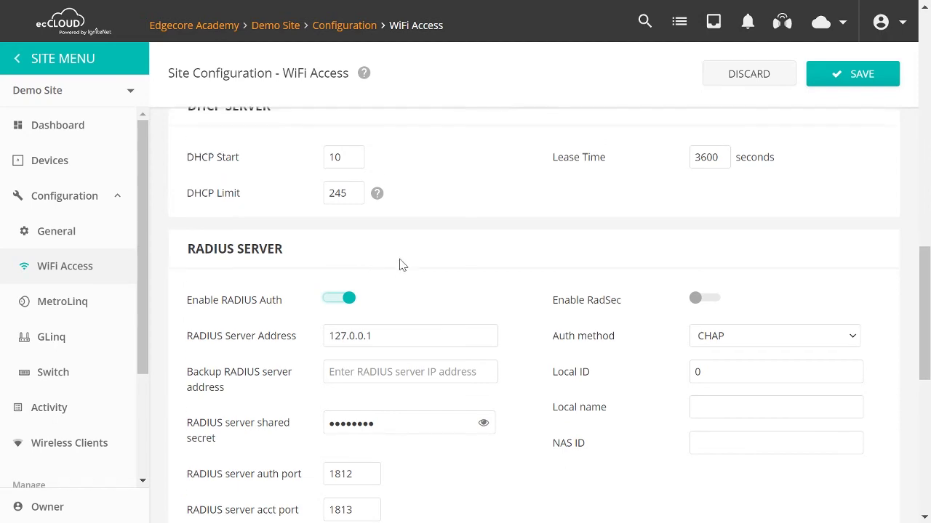
scroll(380, 251, up, 1)
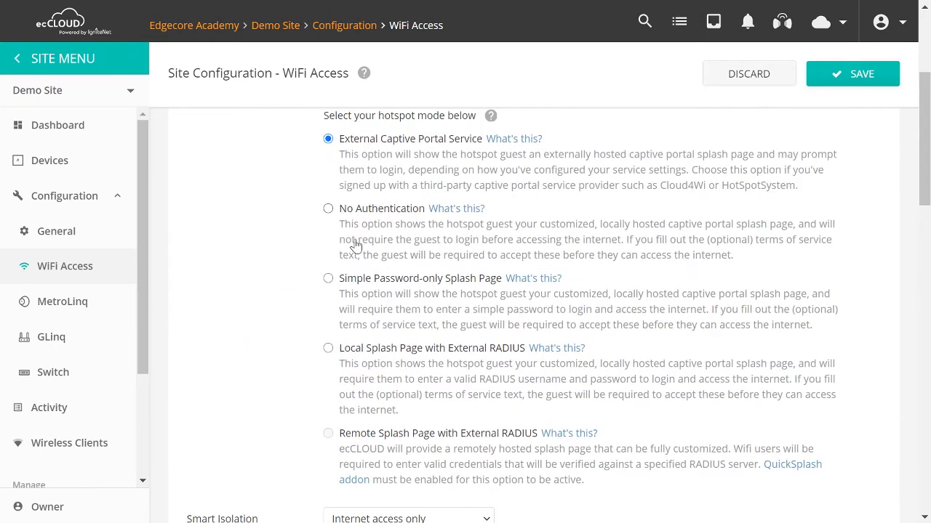
- Set the hotspot mode to No Authentication and review its network, captive portal and authentication exception settings
click(328, 210)
scroll(491, 327, down, 2)
scroll(491, 328, down, 5)
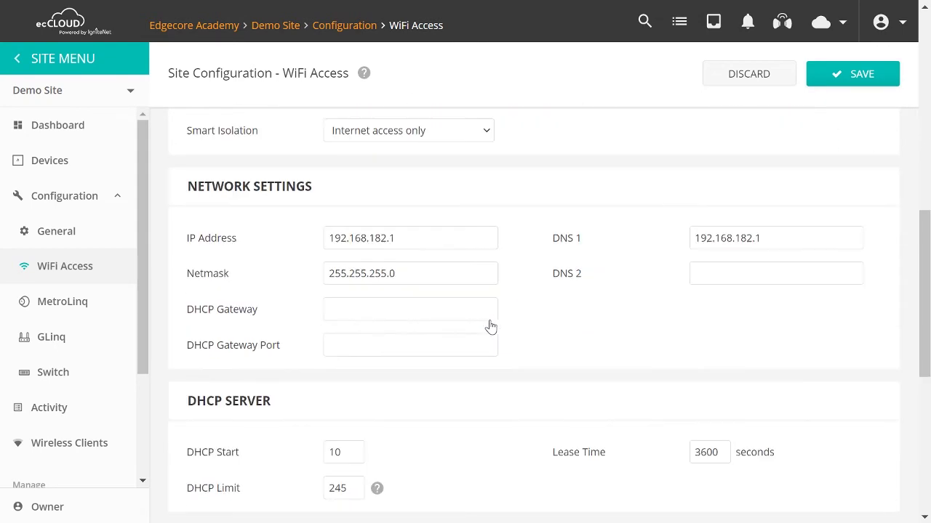
scroll(371, 293, down, 2)
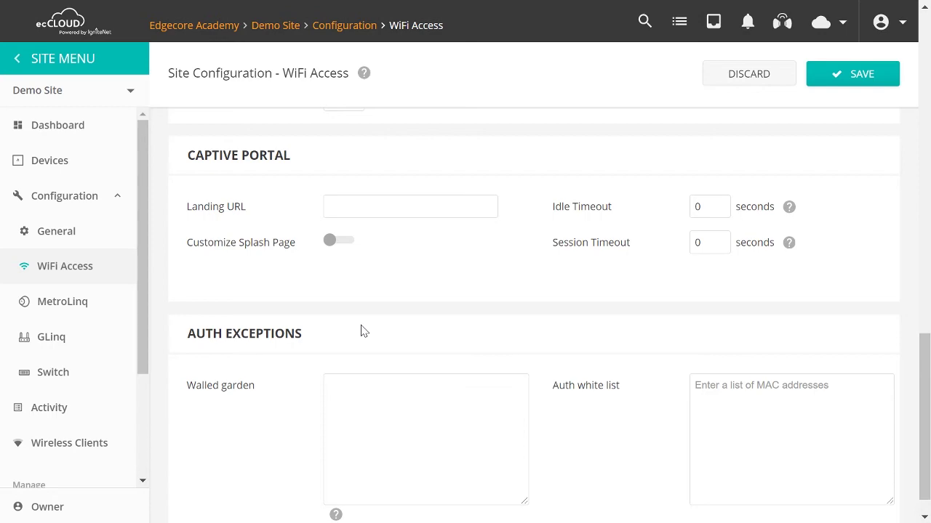
scroll(363, 331, up, 10)
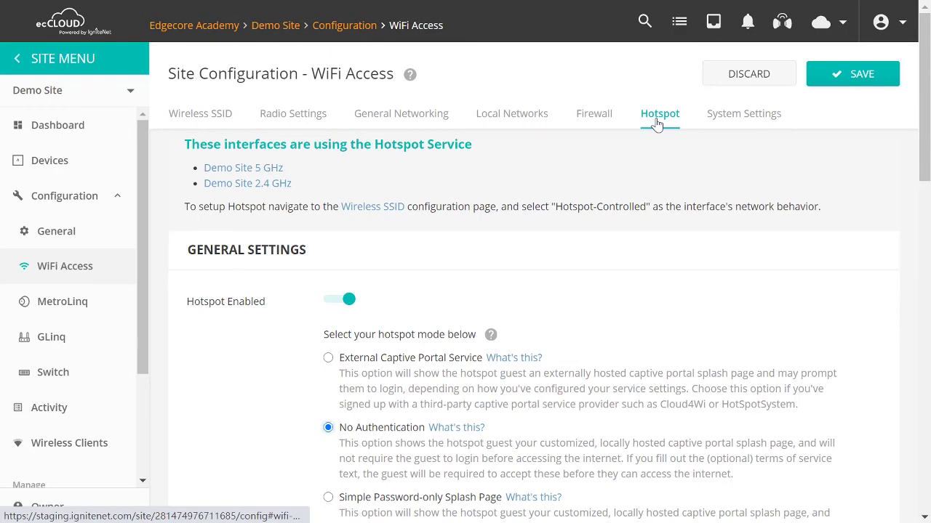
- Edit the Demo Site SSID, set its network behavior to VLAN tag traffic and check the available VLAN IDs
click(195, 127)
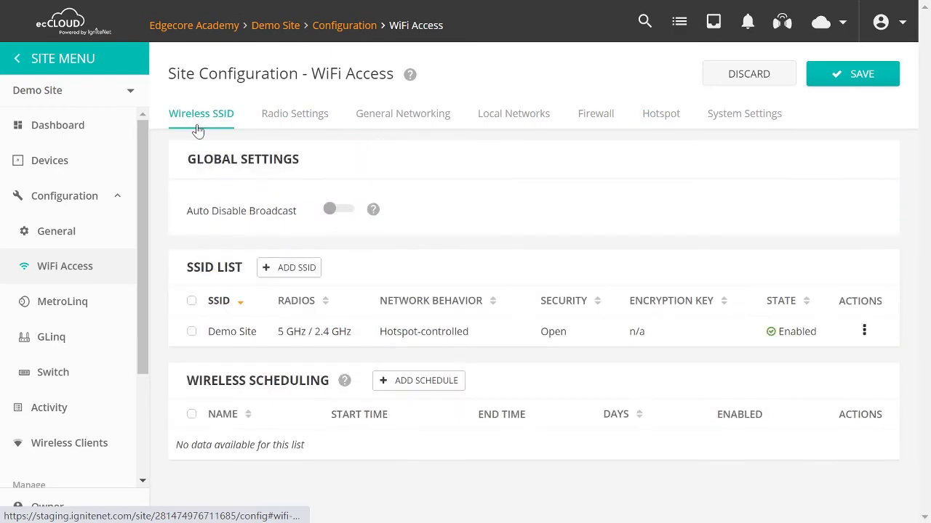
click(863, 332)
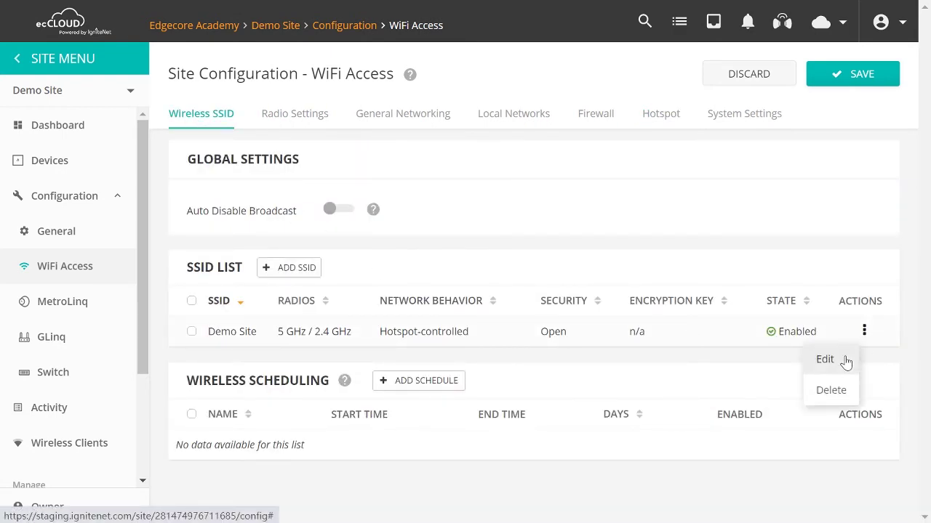
click(837, 360)
scroll(599, 347, down, 2)
scroll(600, 347, down, 1)
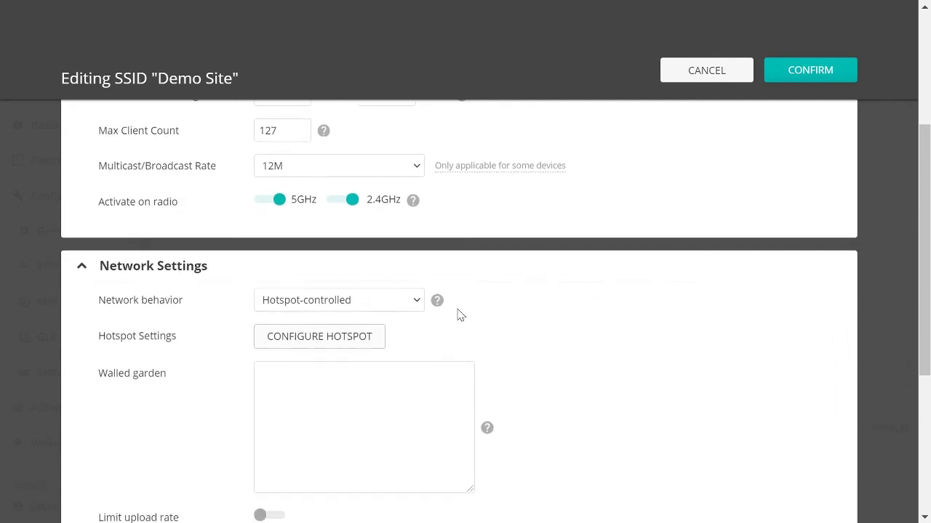
click(397, 307)
click(369, 376)
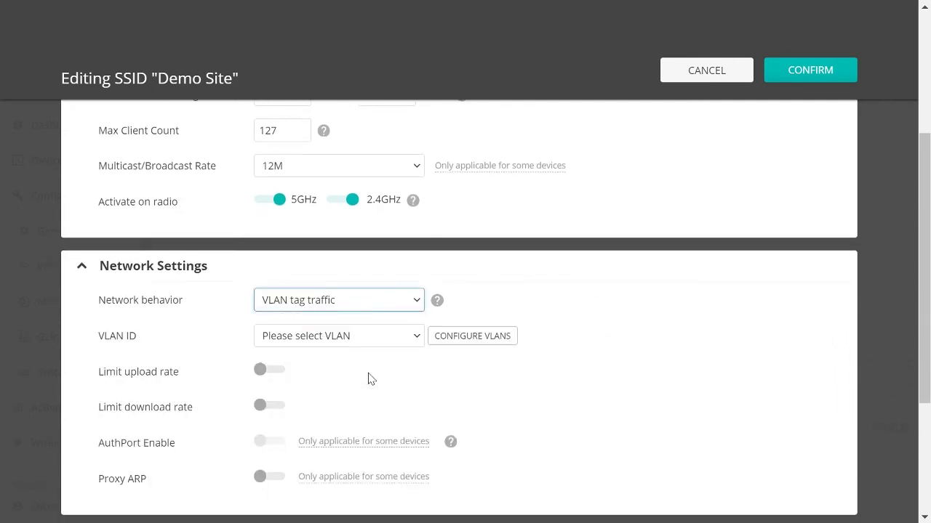
click(403, 342)
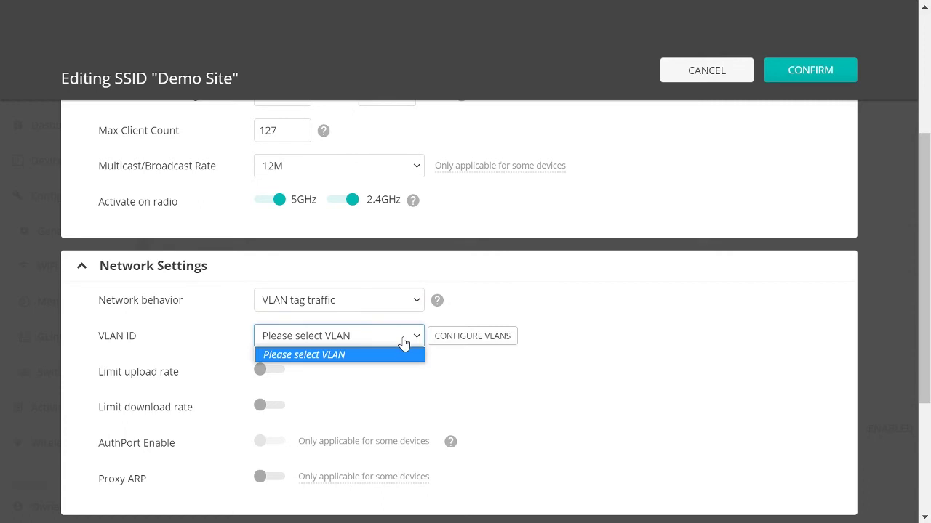
- Open the VLAN configuration and review the general networking settings, including the help for tagged ports and untagged interfaces
click(491, 339)
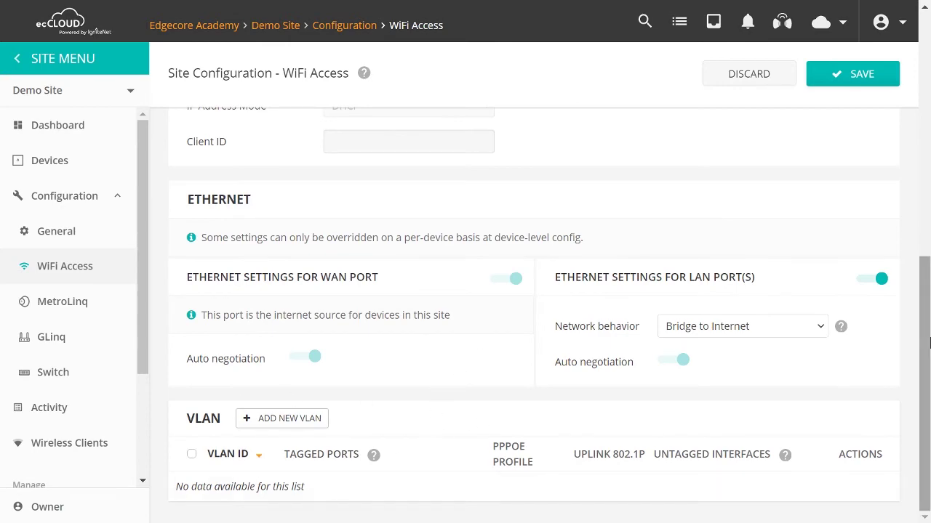
drag(928, 345, 928, 82)
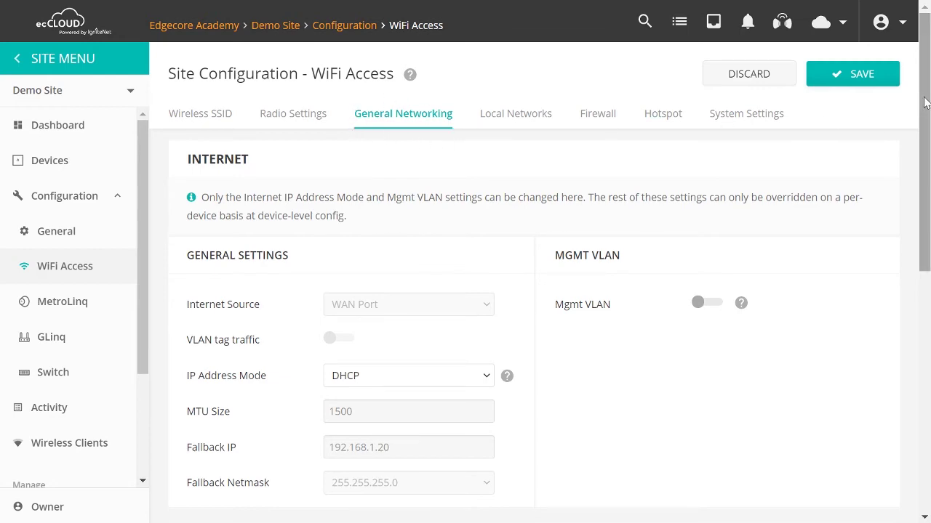
drag(924, 95, 909, 405)
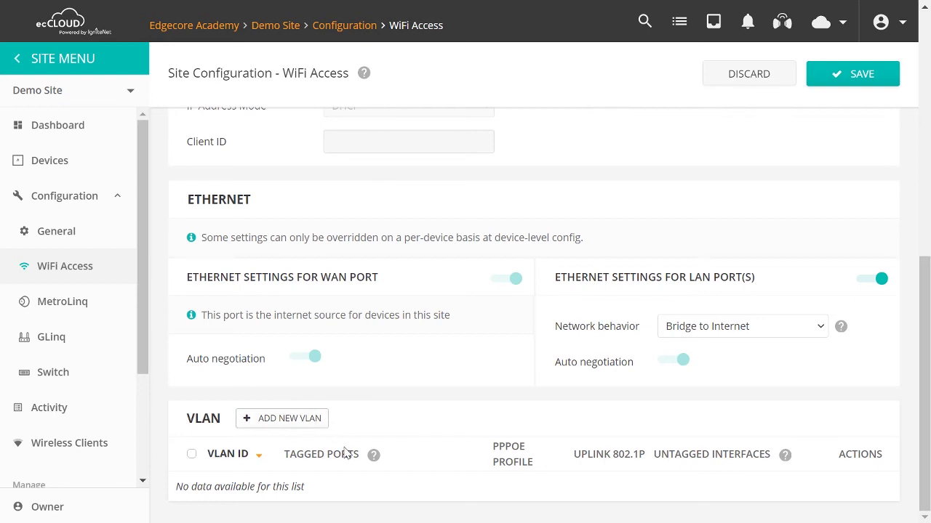
mouse_move(374, 457)
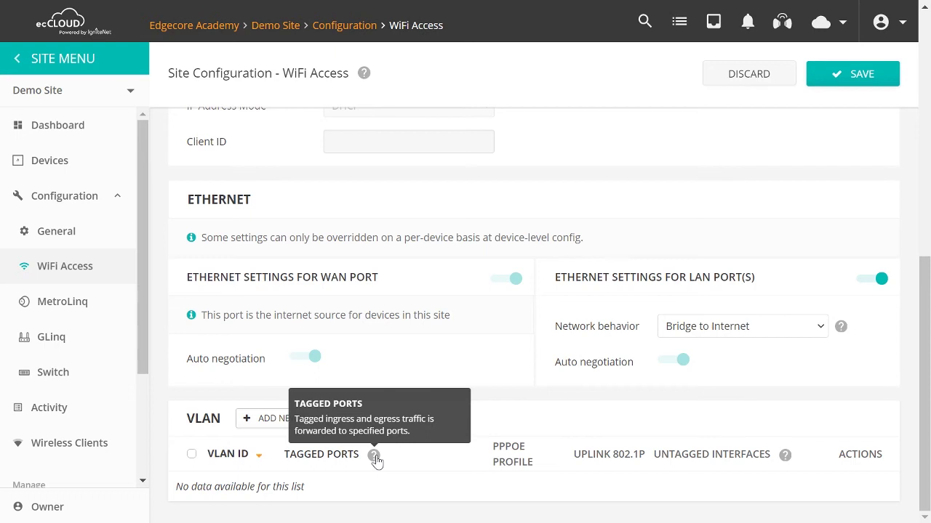
mouse_move(785, 456)
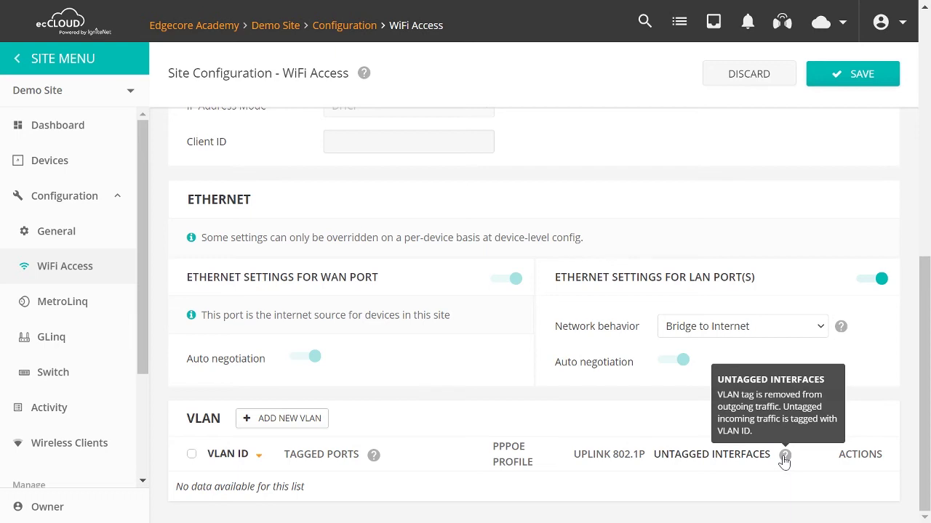
- Start adding a new VLAN and try its WAN Port and LAN Port(s) options, leaving both off
click(282, 419)
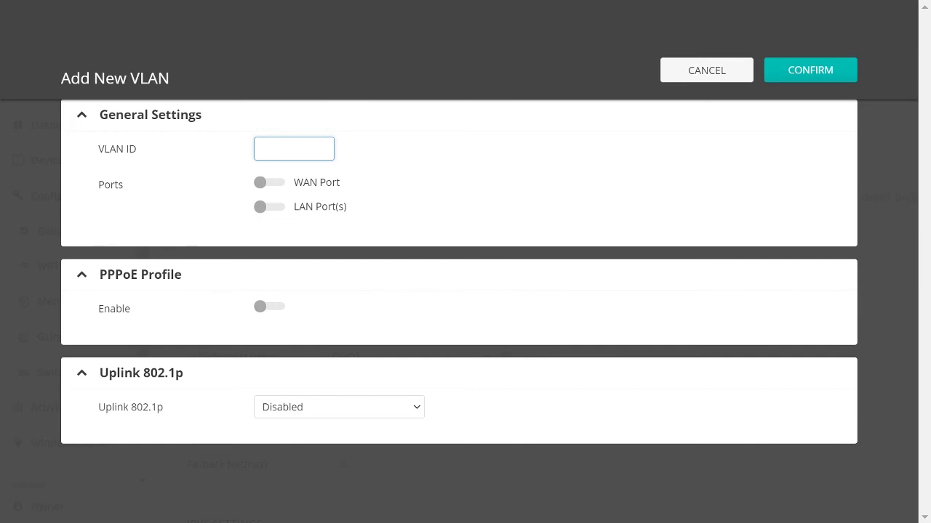
click(267, 186)
click(271, 211)
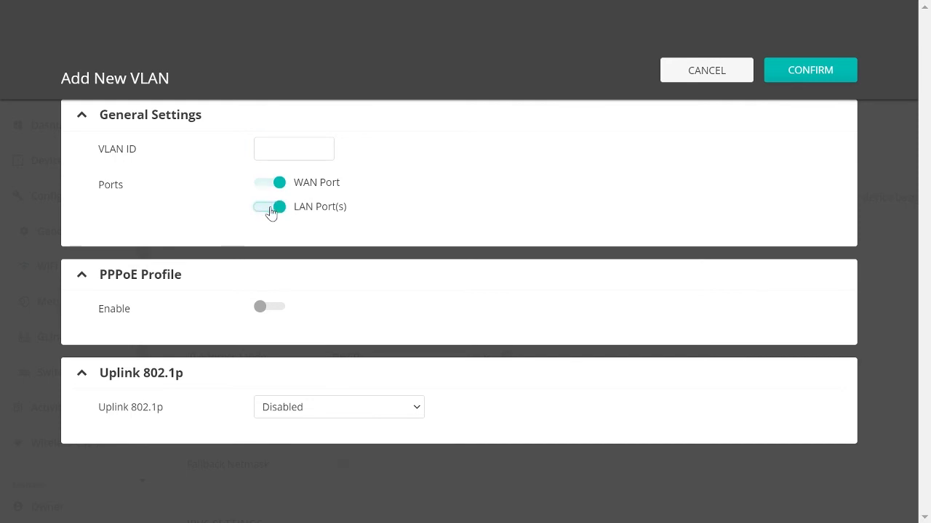
click(270, 210)
click(270, 186)
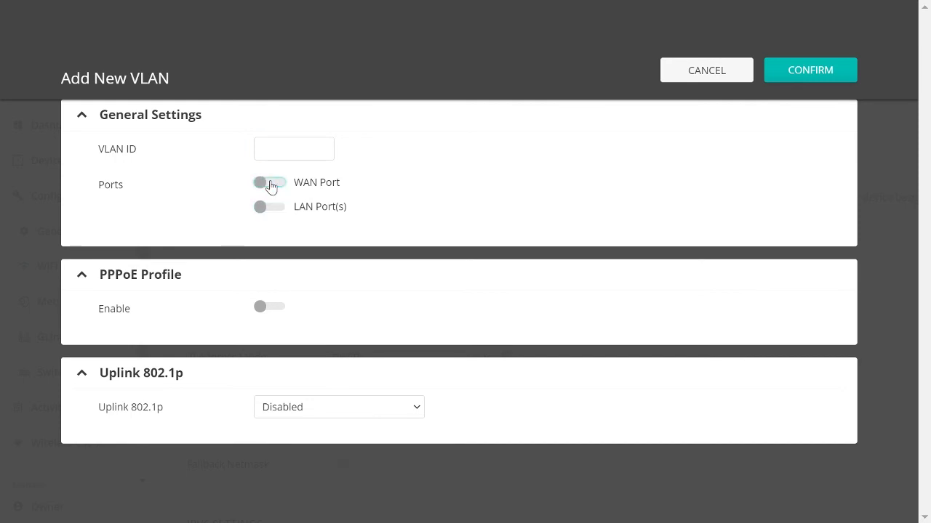